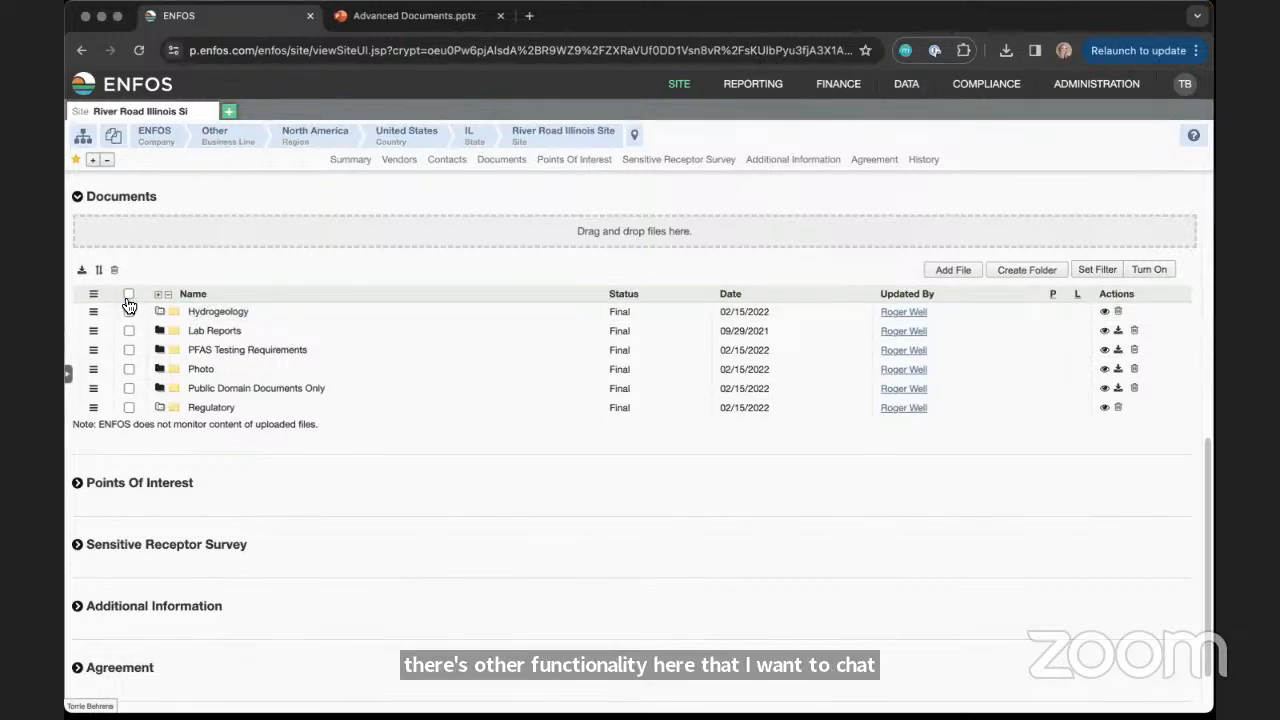
pyautogui.click(129, 331)
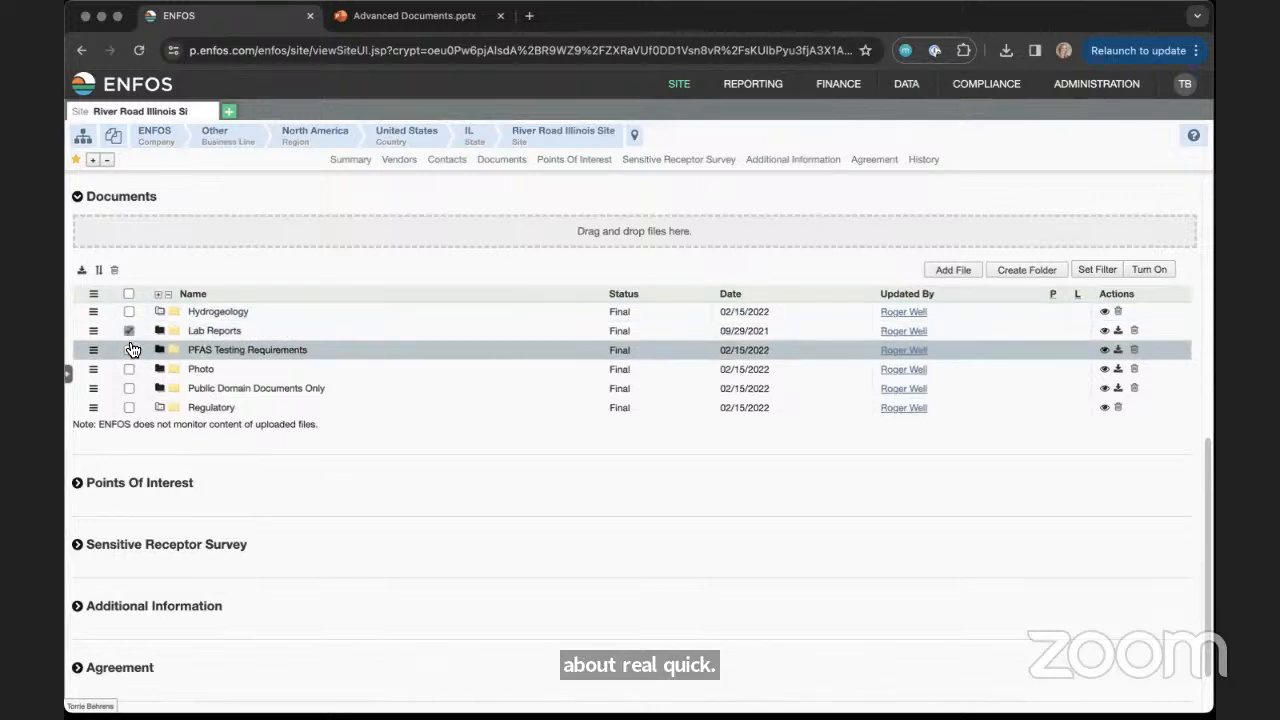
pyautogui.click(128, 350)
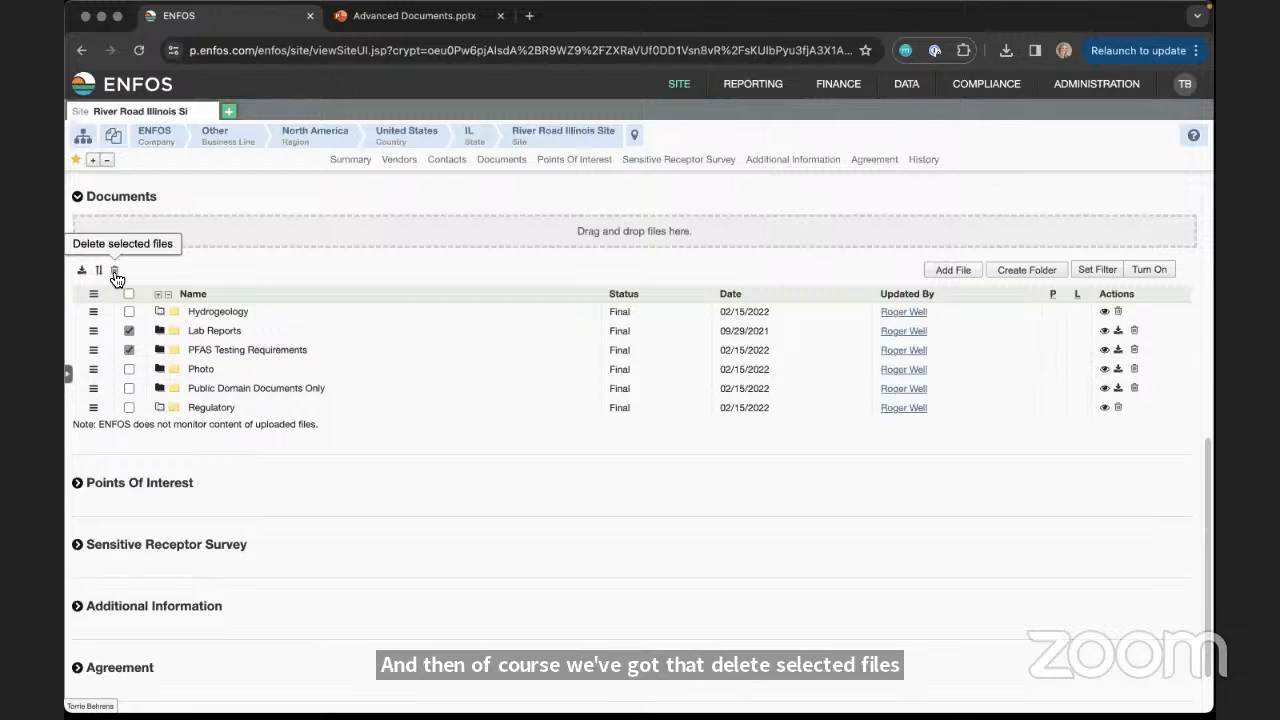
pyautogui.click(128, 350)
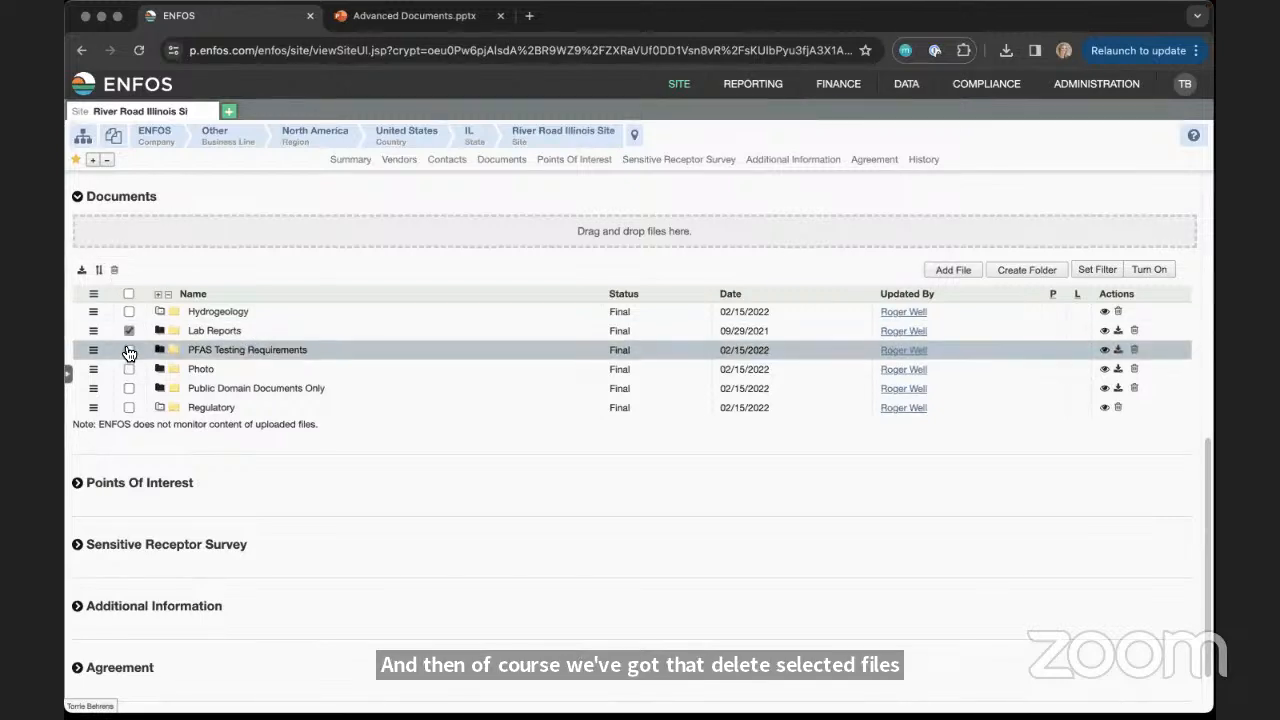
pyautogui.click(128, 331)
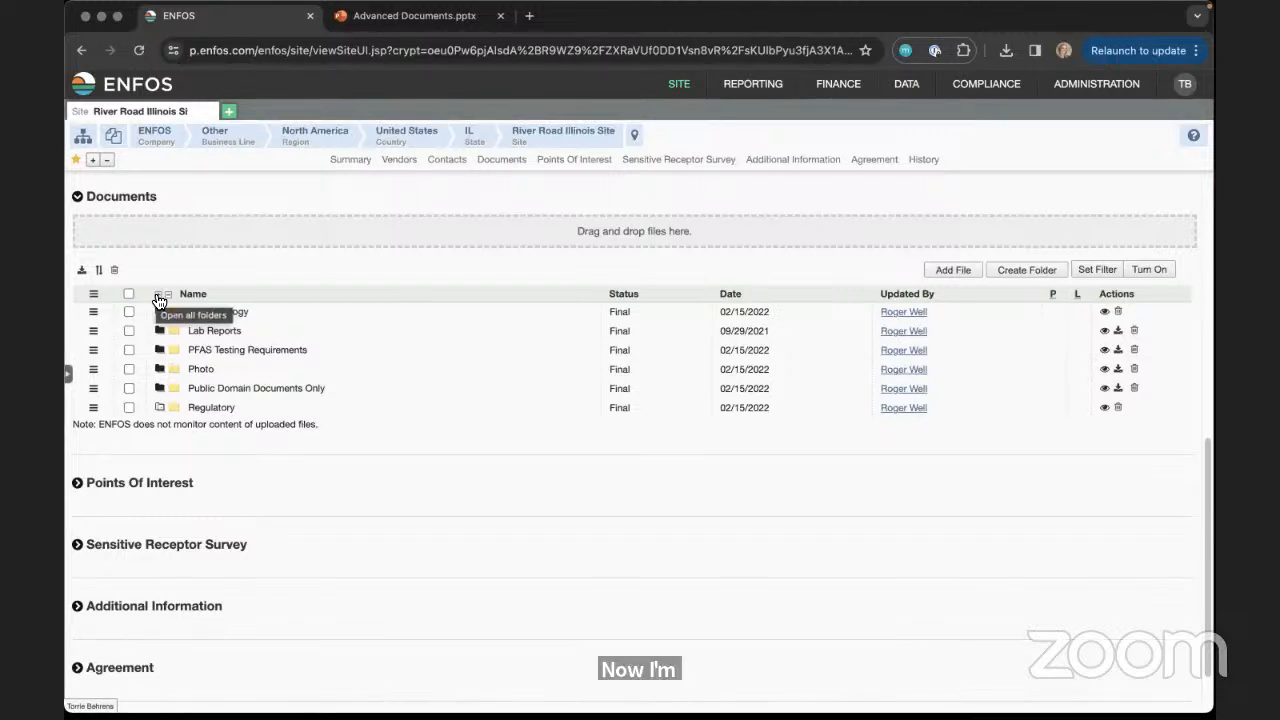
# Expand all document folders and move a2.jpeg from the Photo folder into the Hydrogeology folder
pyautogui.click(157, 295)
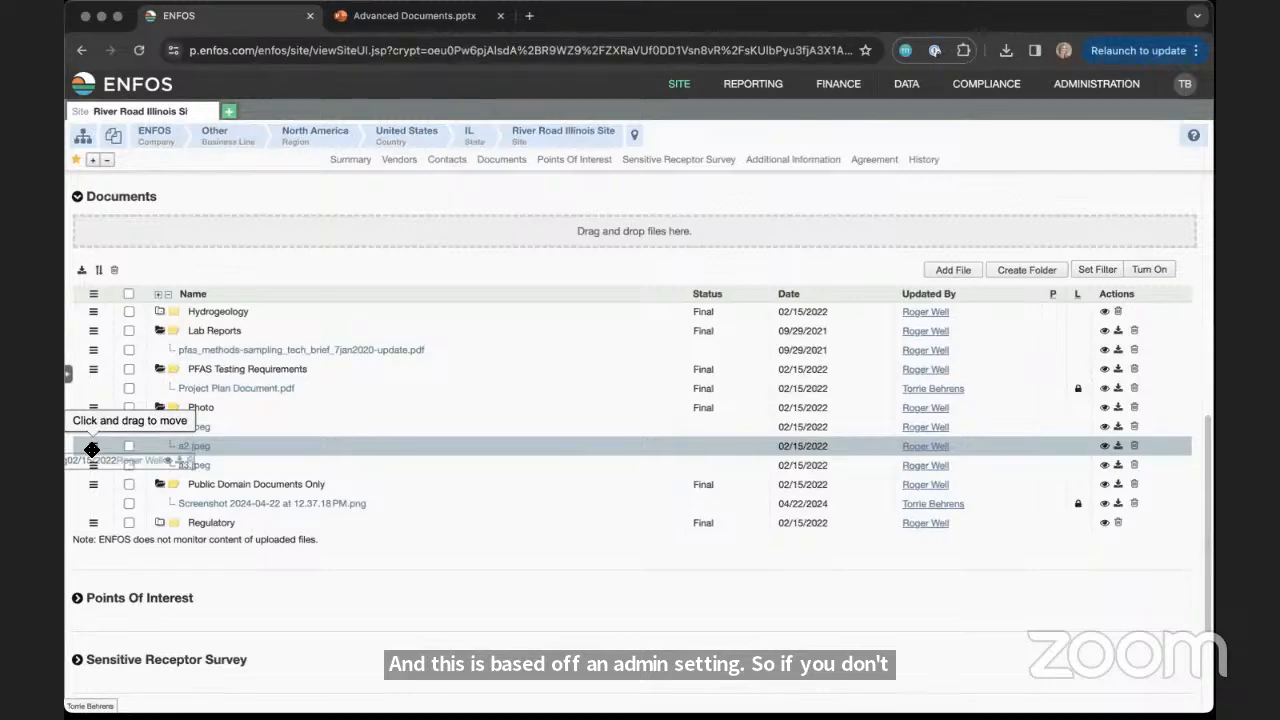
pyautogui.moveTo(91, 449); pyautogui.dragTo(172, 315)
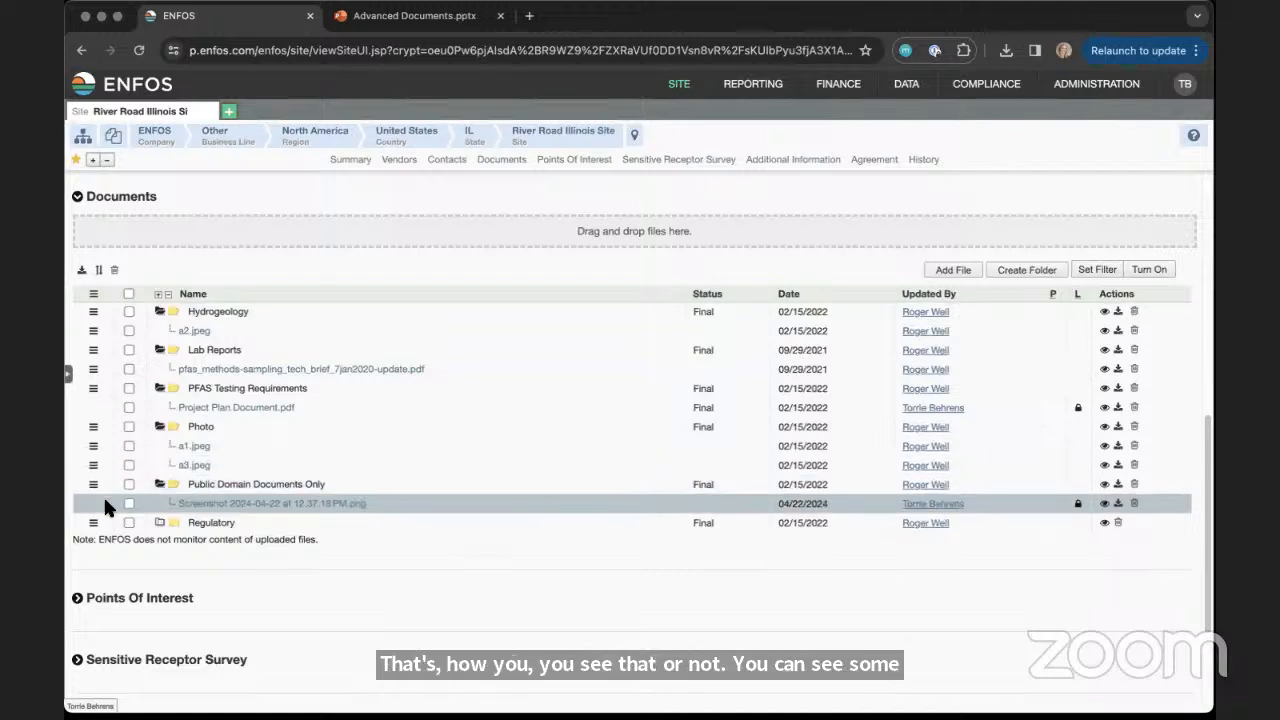
# View the details and editable metadata of Project Plan Document.pdf, and close them without saving
pyautogui.click(1105, 409)
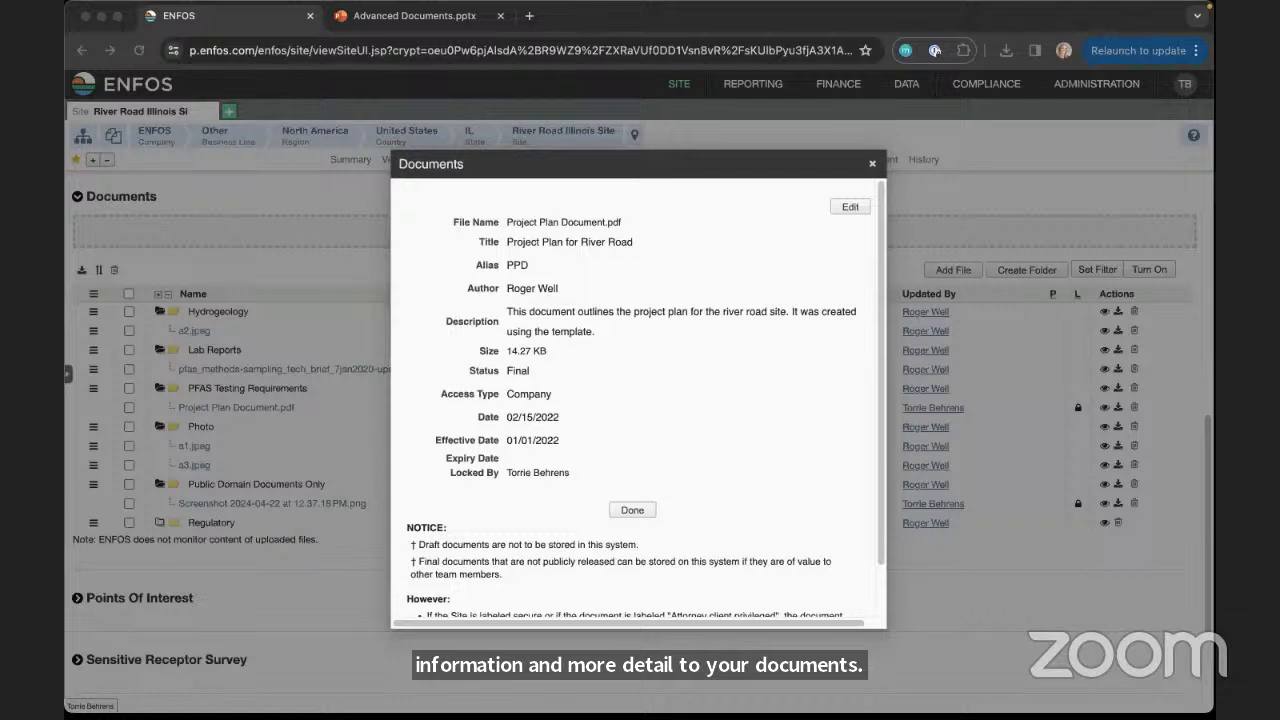
pyautogui.click(849, 208)
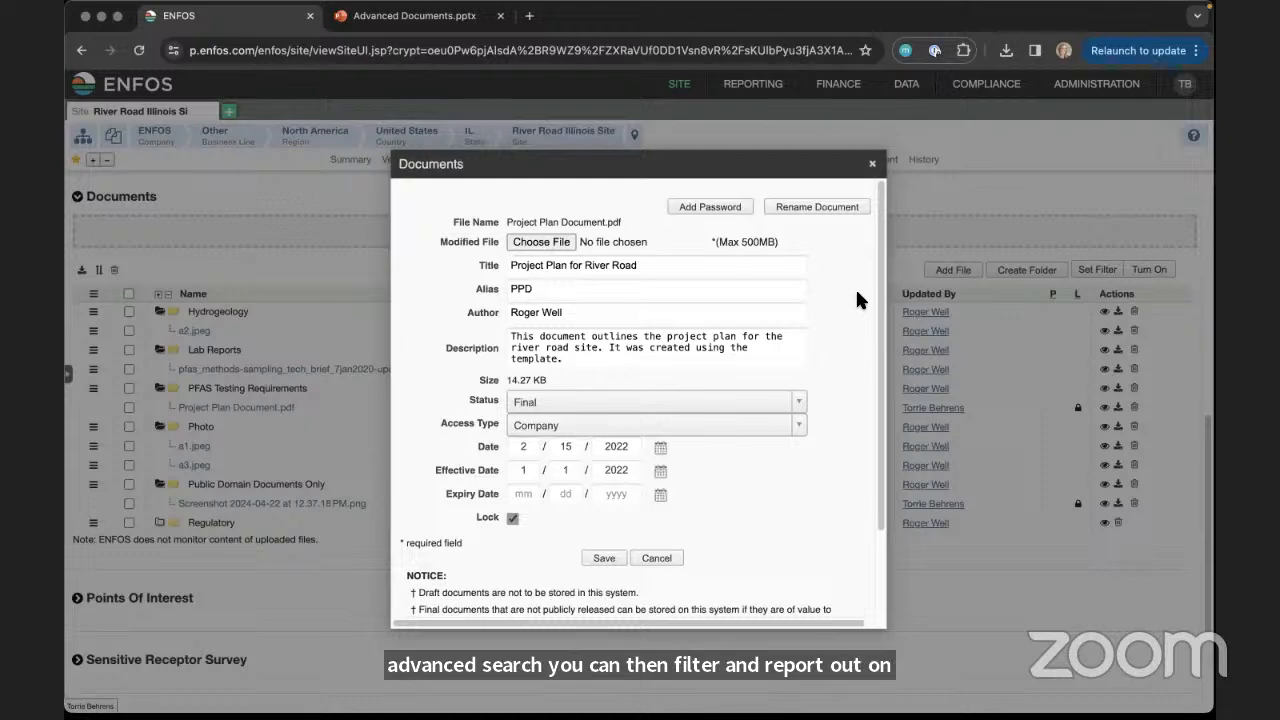
pyautogui.click(872, 164)
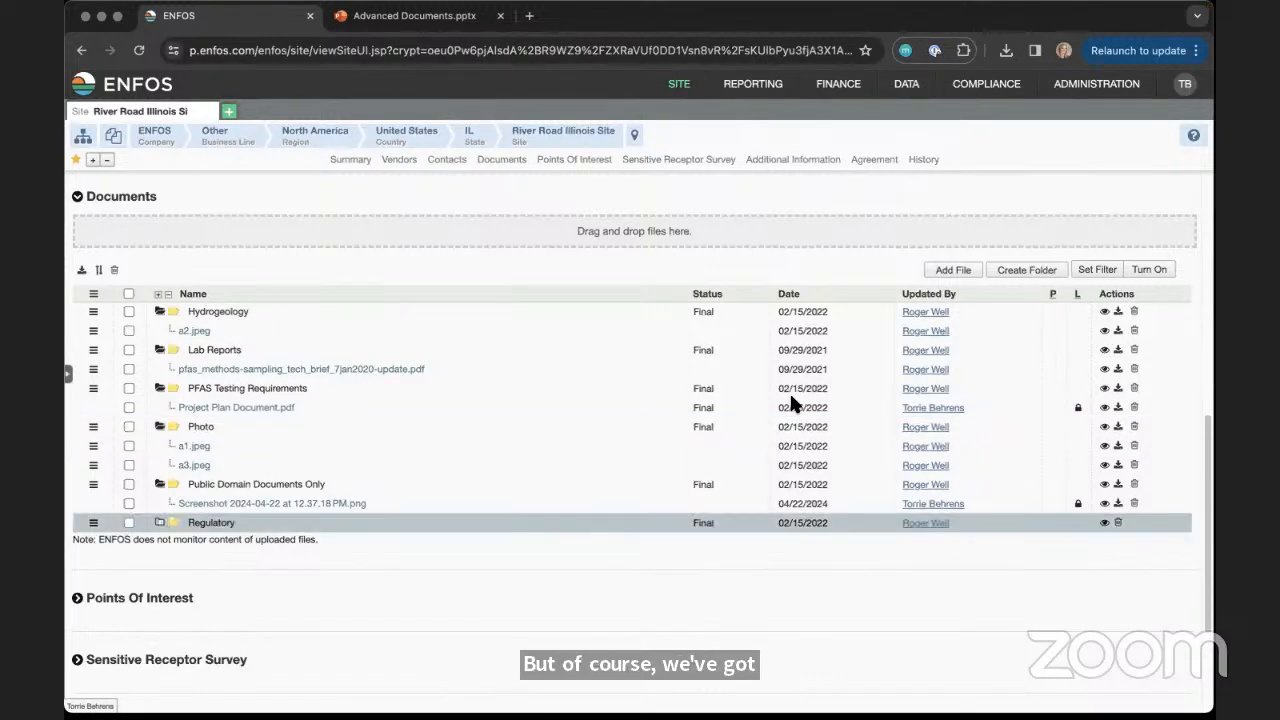
# Open the administrative File Import page in a new ENFOS tab and set the import type to Document Metadata Import
pyautogui.click(229, 113)
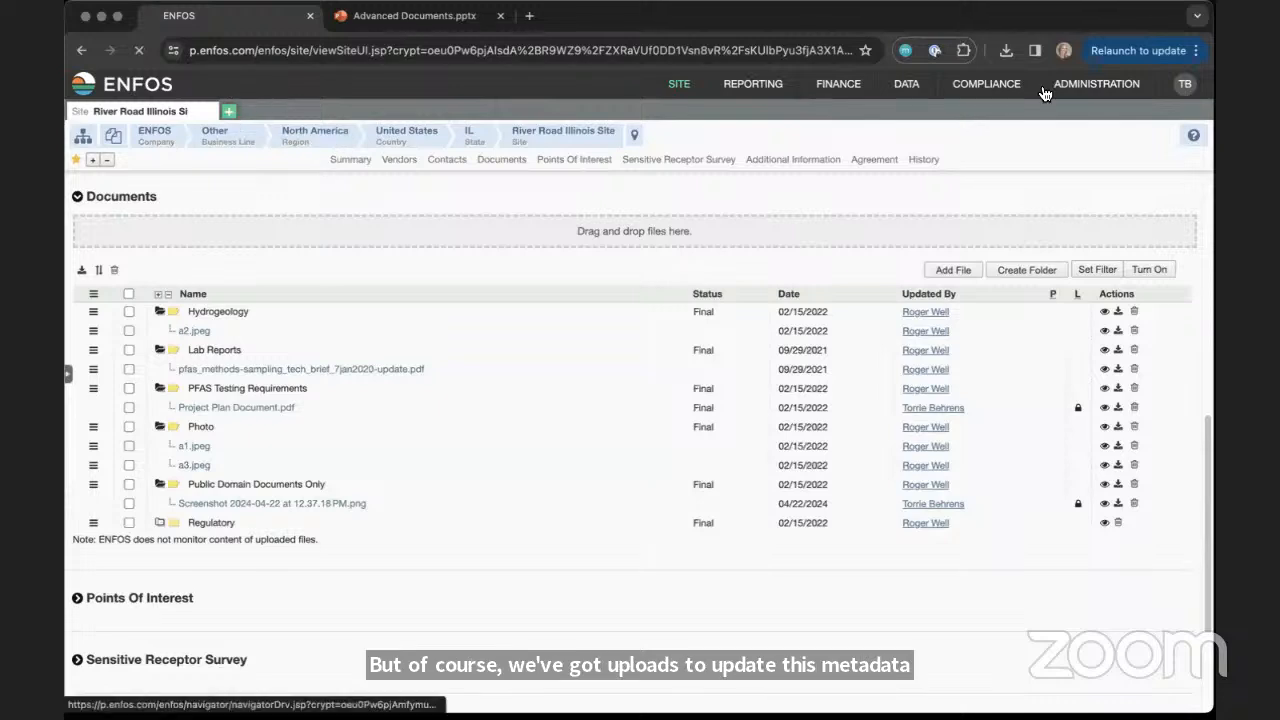
pyautogui.moveTo(1096, 84)
pyautogui.moveTo(1064, 260)
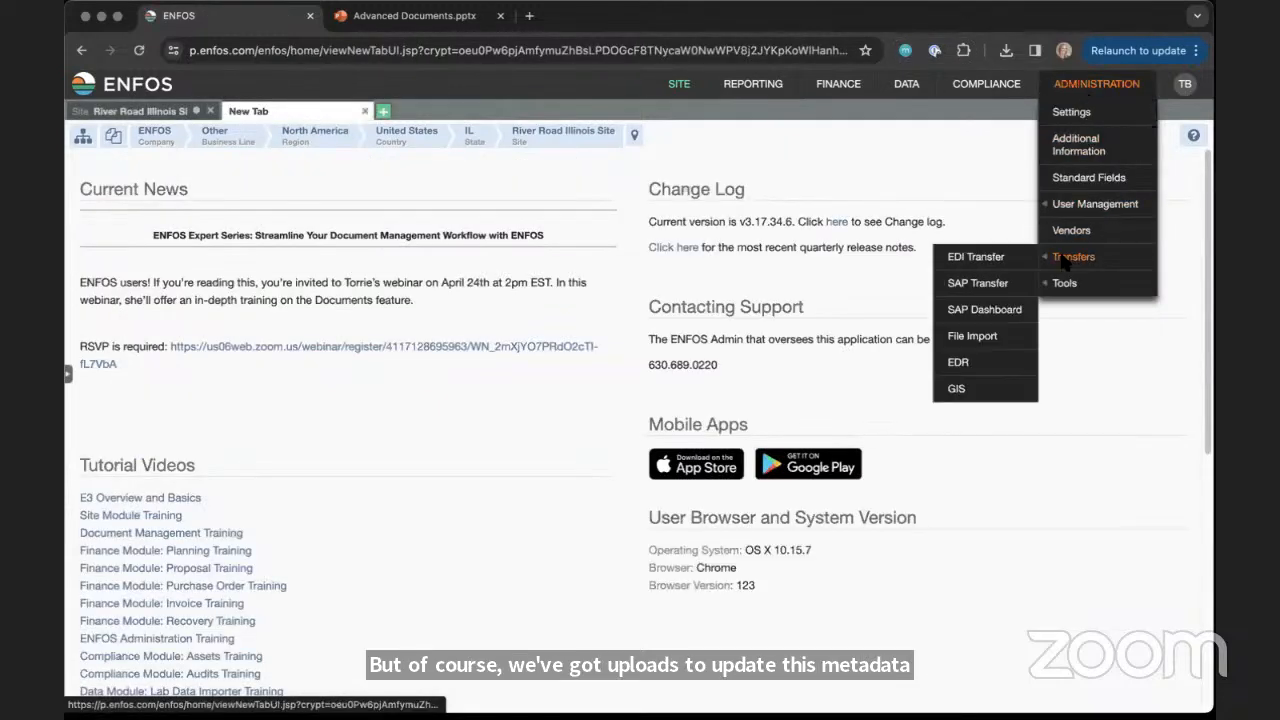
pyautogui.click(972, 336)
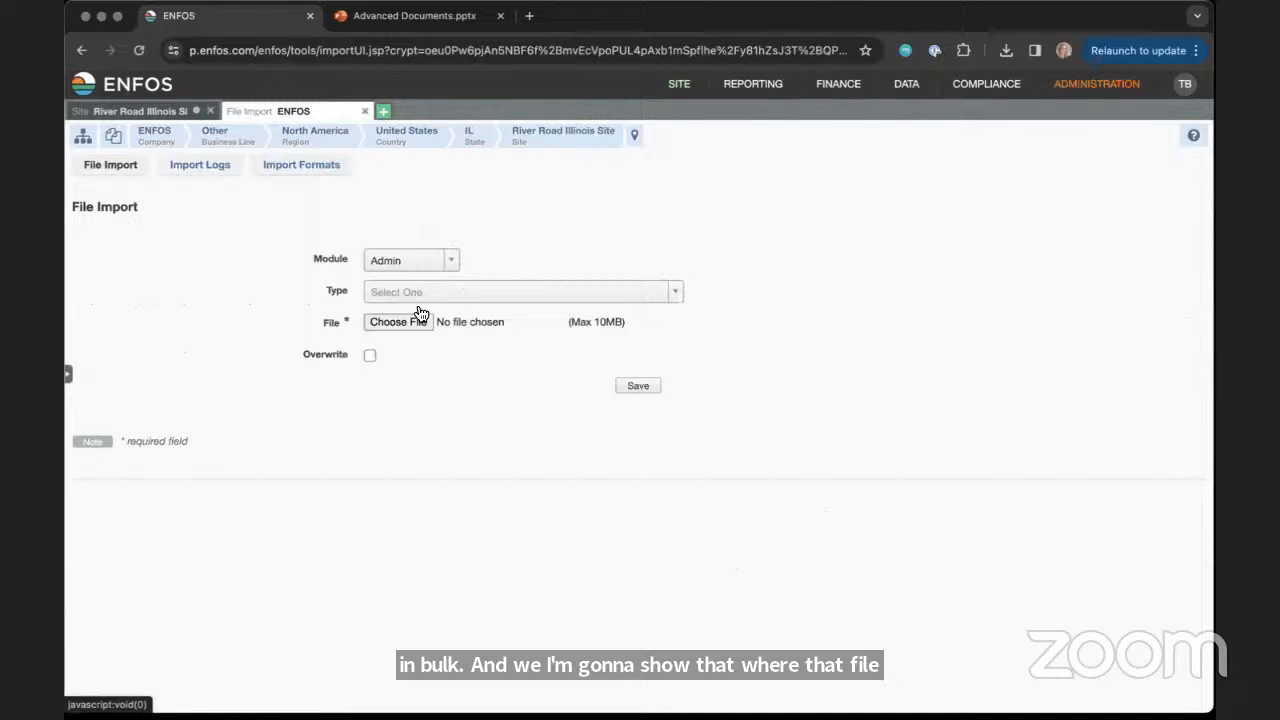
pyautogui.click(420, 294)
pyautogui.click(450, 369)
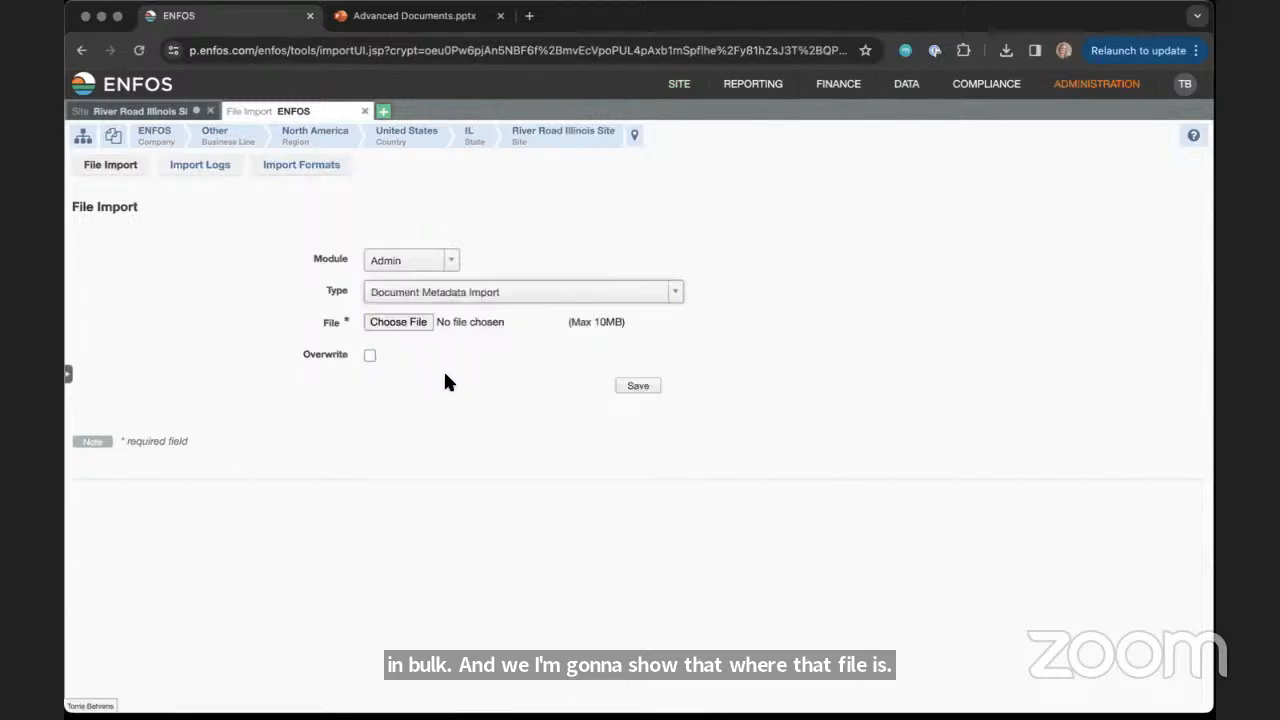
# Review the import format of the Document Metadata Import, including its New Document Name field
pyautogui.click(305, 170)
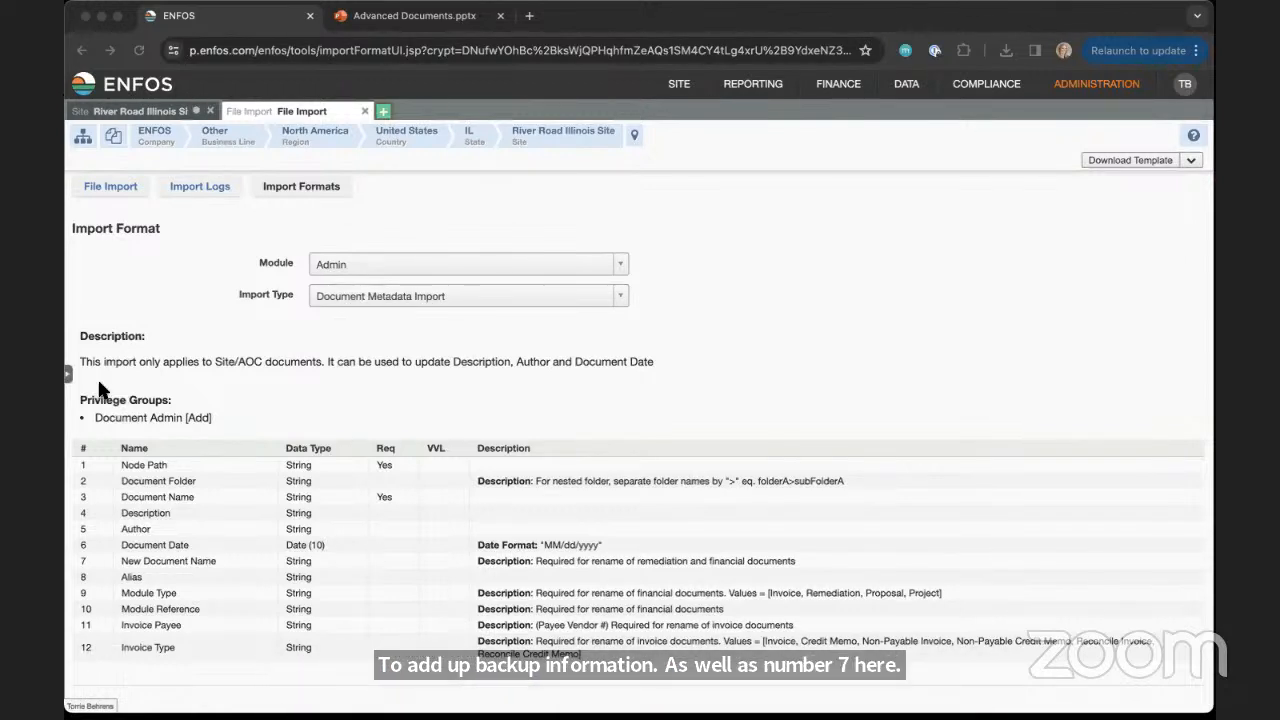
pyautogui.moveTo(120, 561)
pyautogui.mouseDown()
pyautogui.moveTo(225, 560)
pyautogui.moveTo(119, 562)
pyautogui.mouseUp()
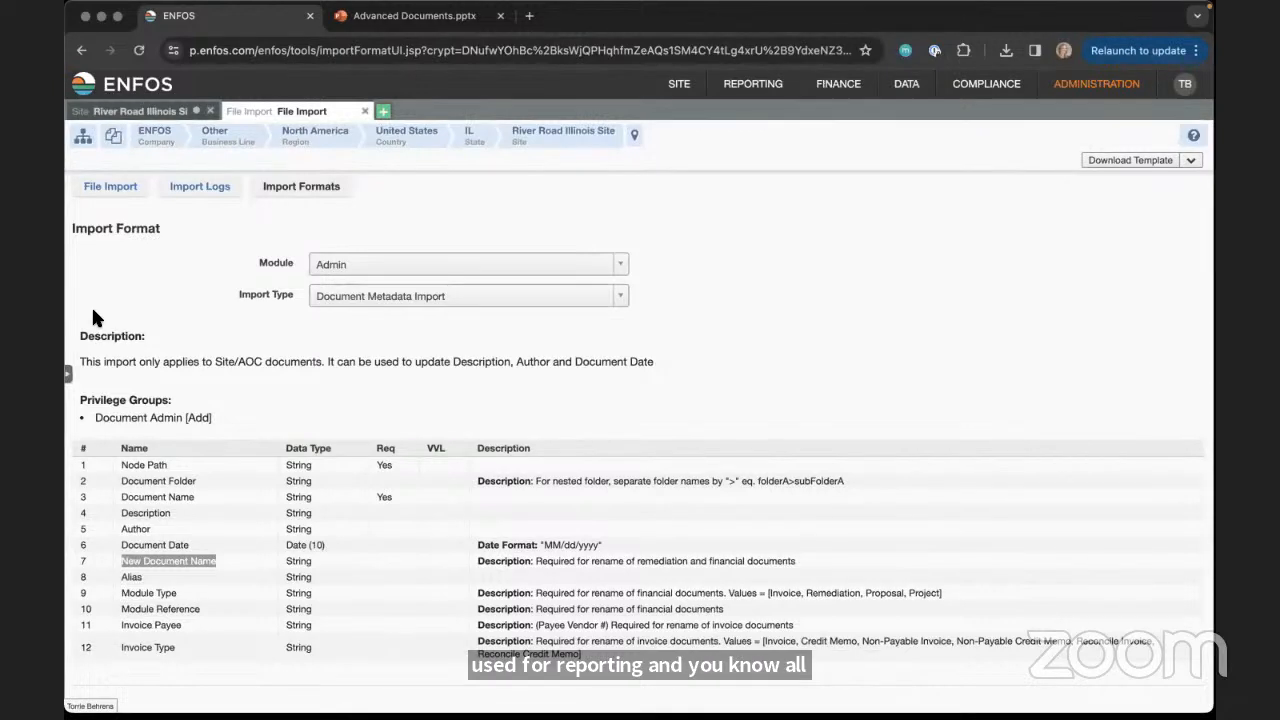
pyautogui.click(190, 367)
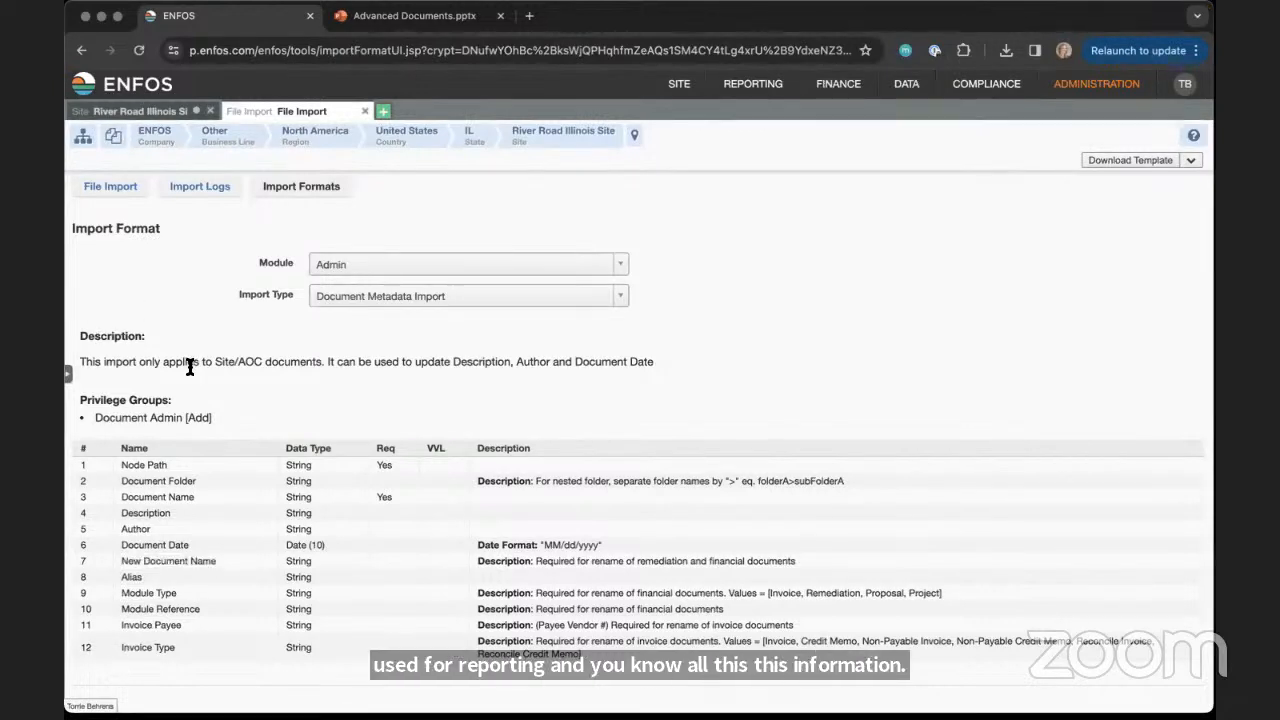
# Return to the River Road Illinois Site and filter its documents to those uploaded by Myself
pyautogui.click(140, 113)
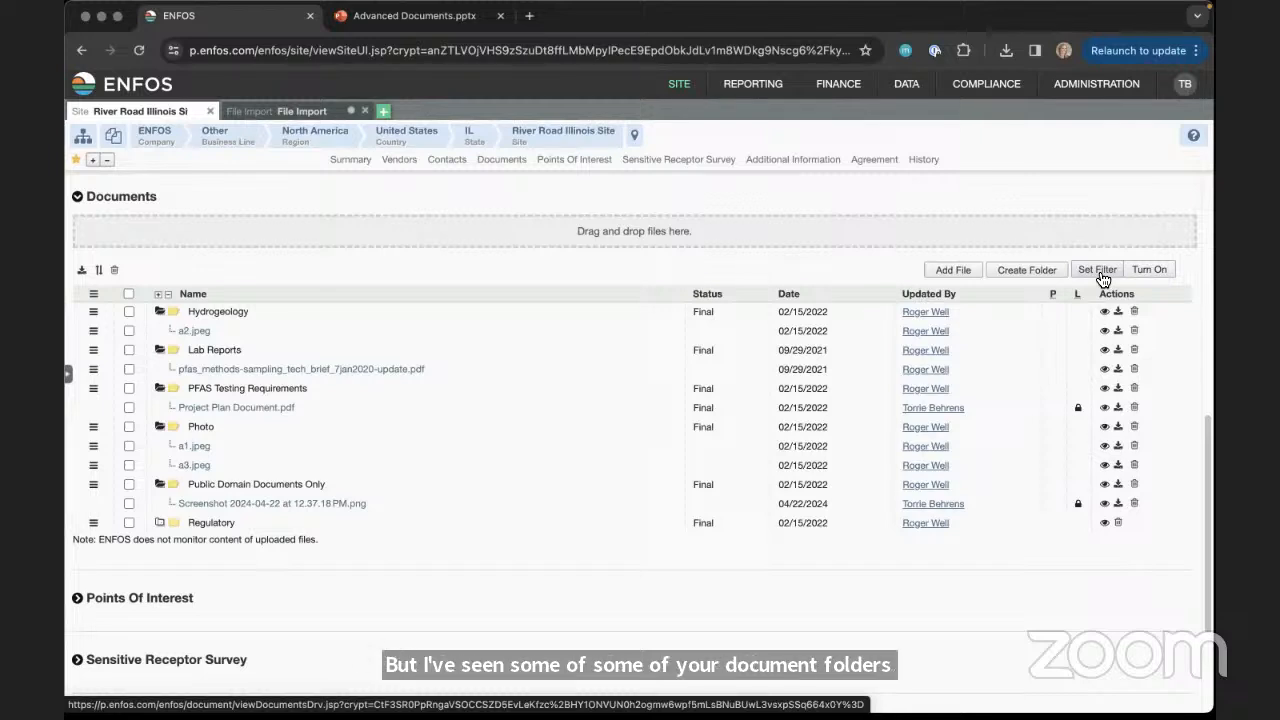
pyautogui.click(1098, 272)
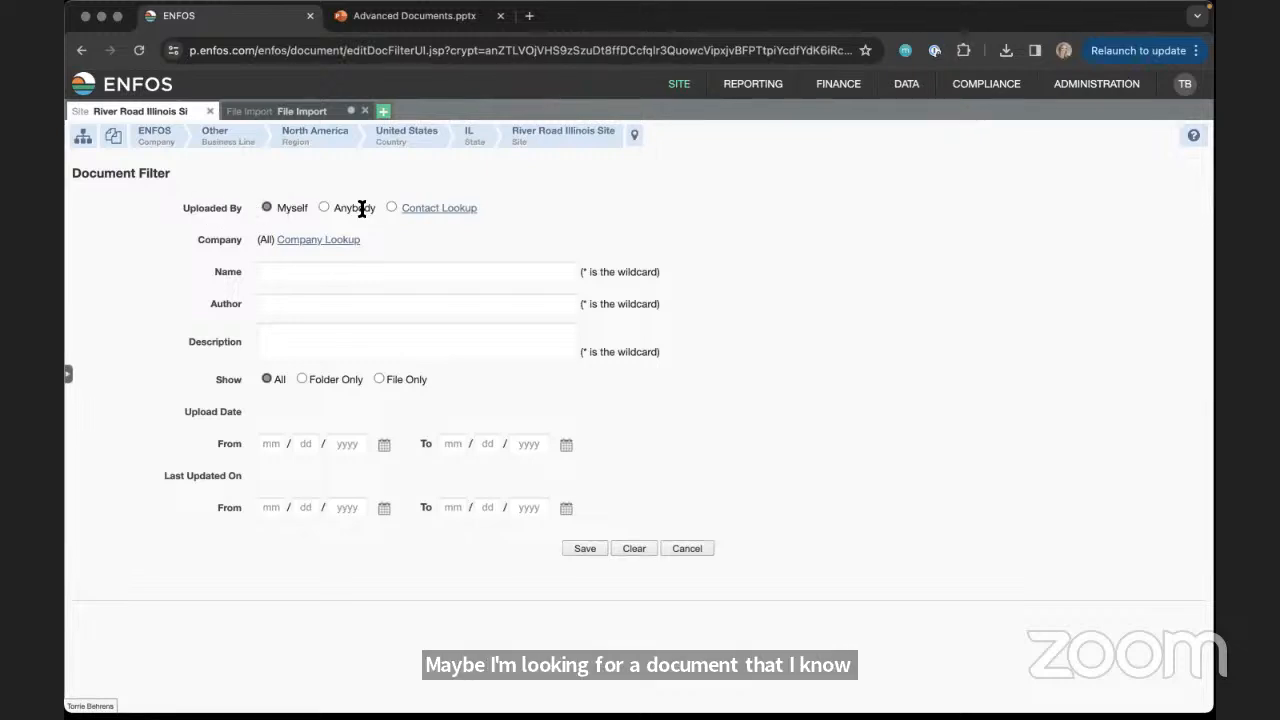
pyautogui.click(585, 549)
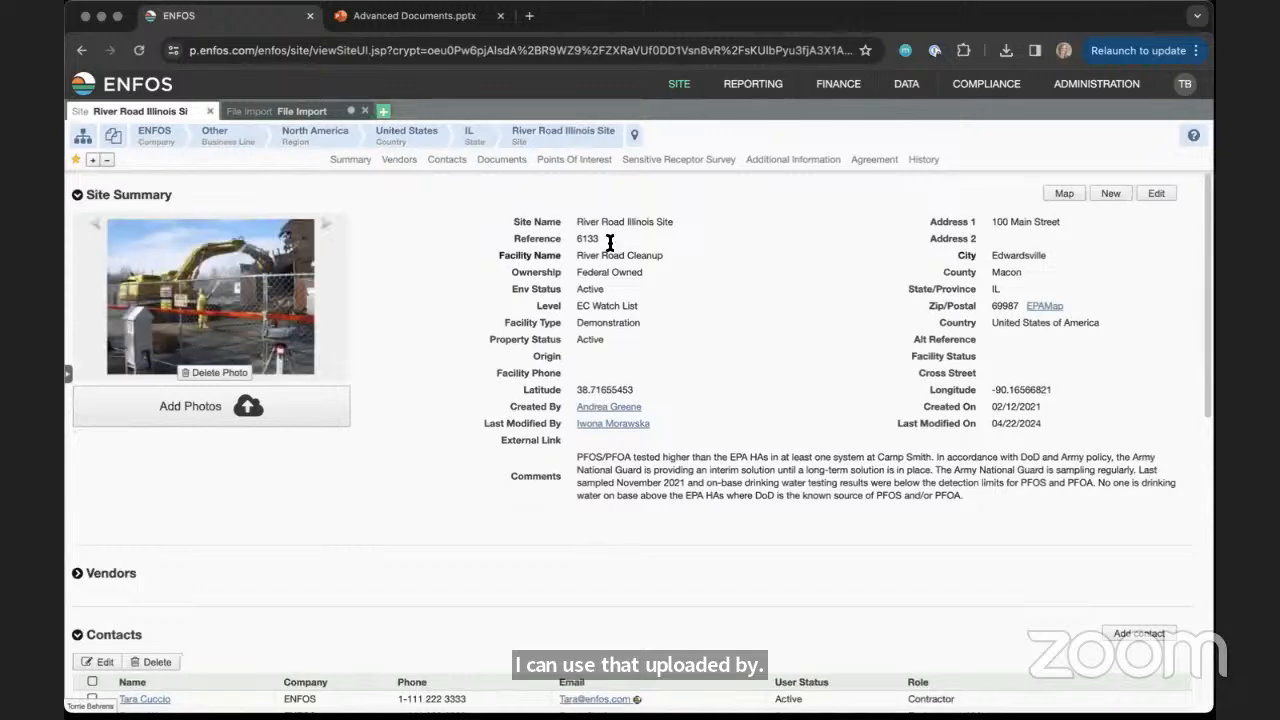
pyautogui.click(501, 160)
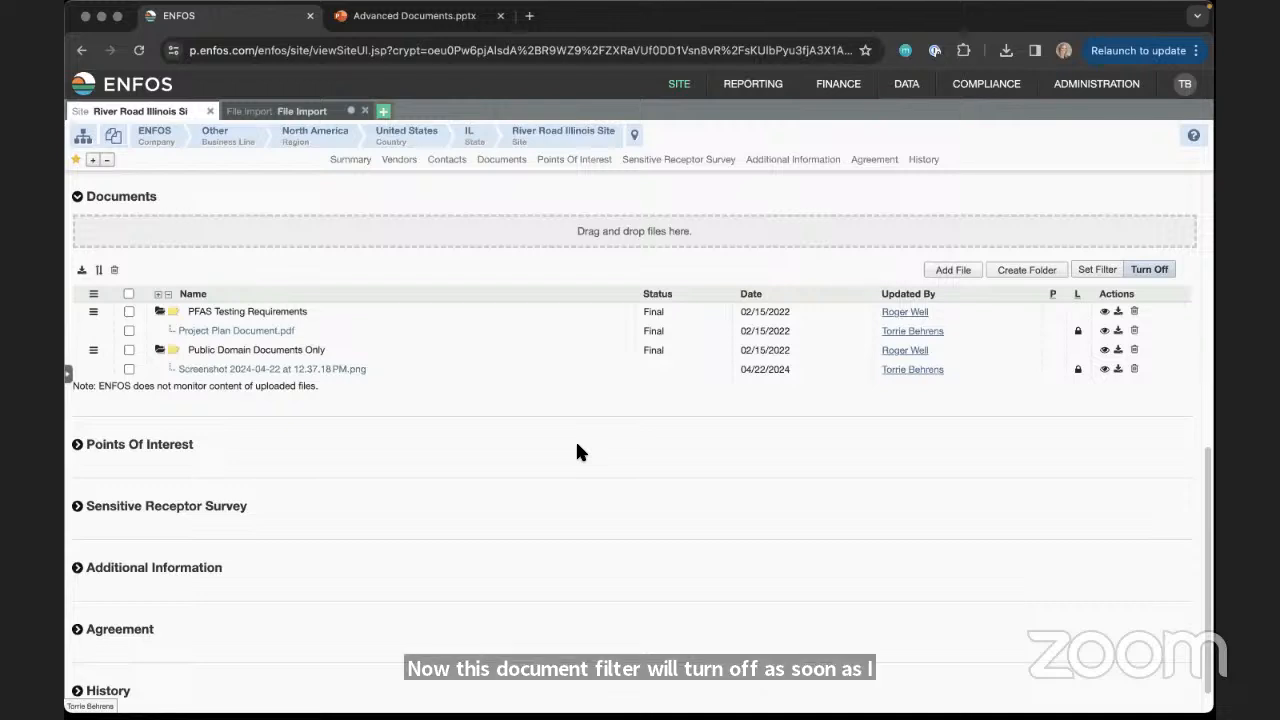
# Turn off the document filter and expand all folders in the site's document list
pyautogui.click(1150, 270)
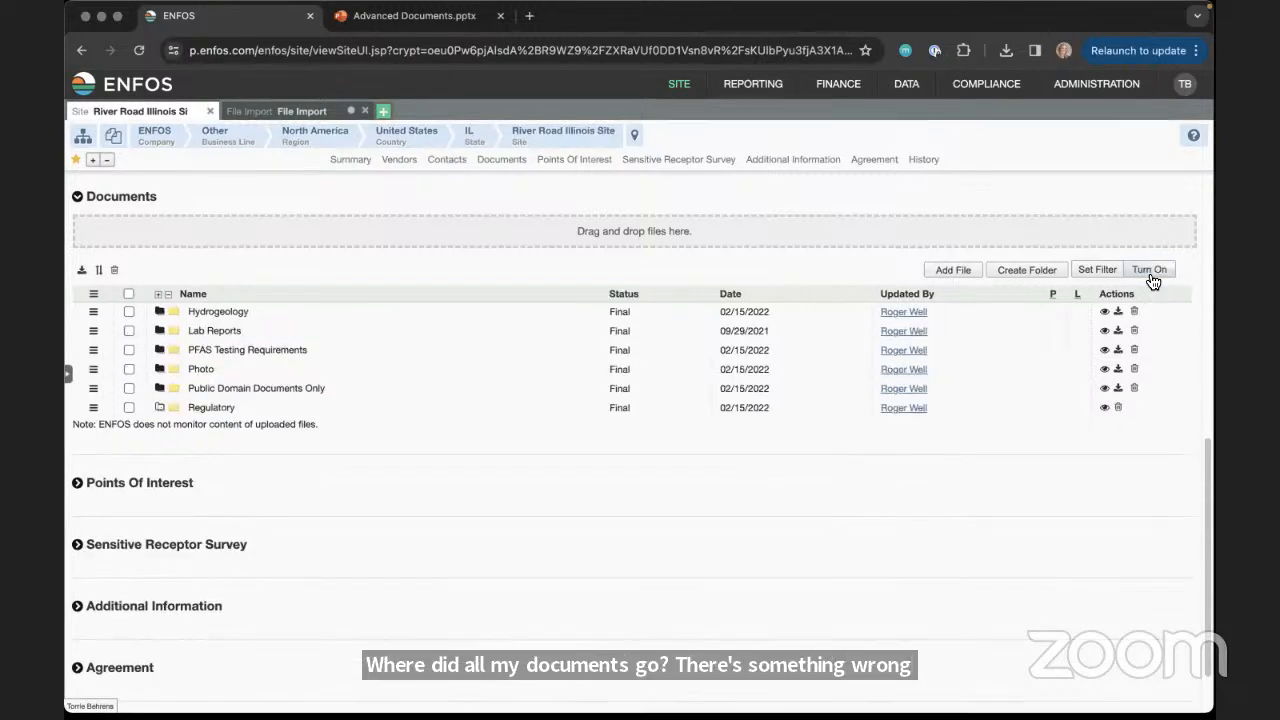
pyautogui.click(157, 294)
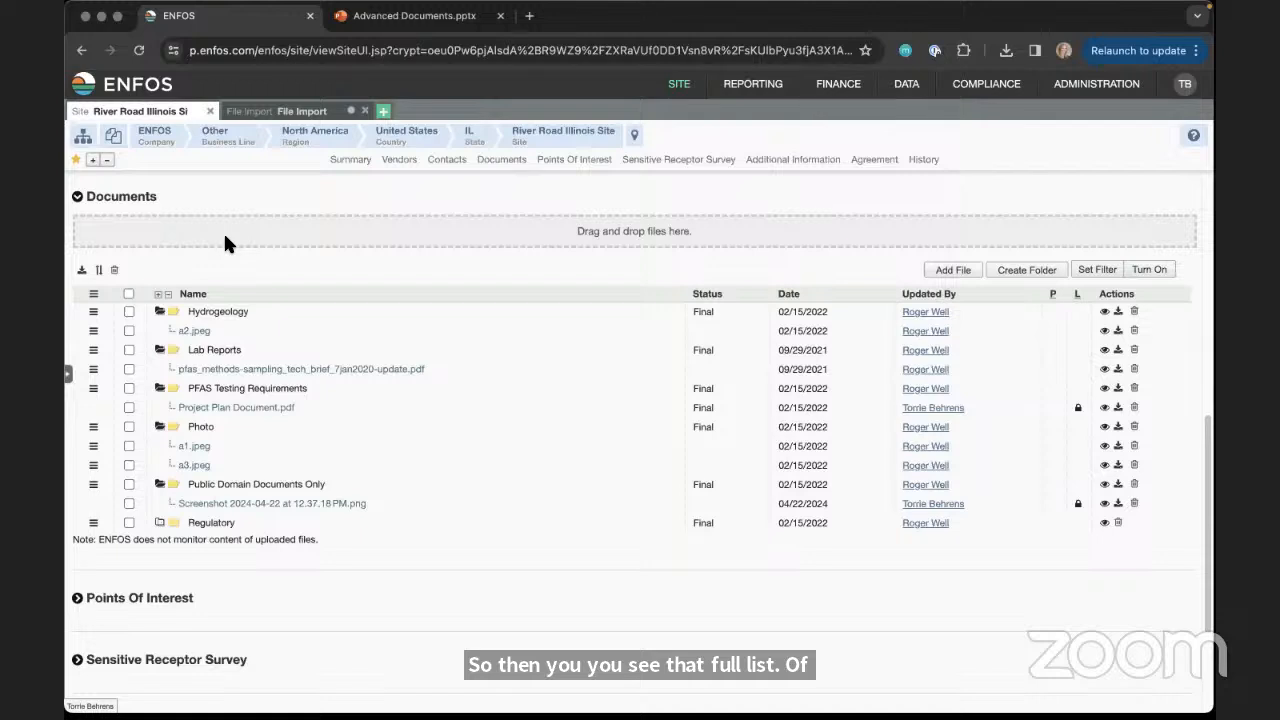
# Open the advanced Document Search and search for "Plan" across all modules and file types
pyautogui.click(69, 384)
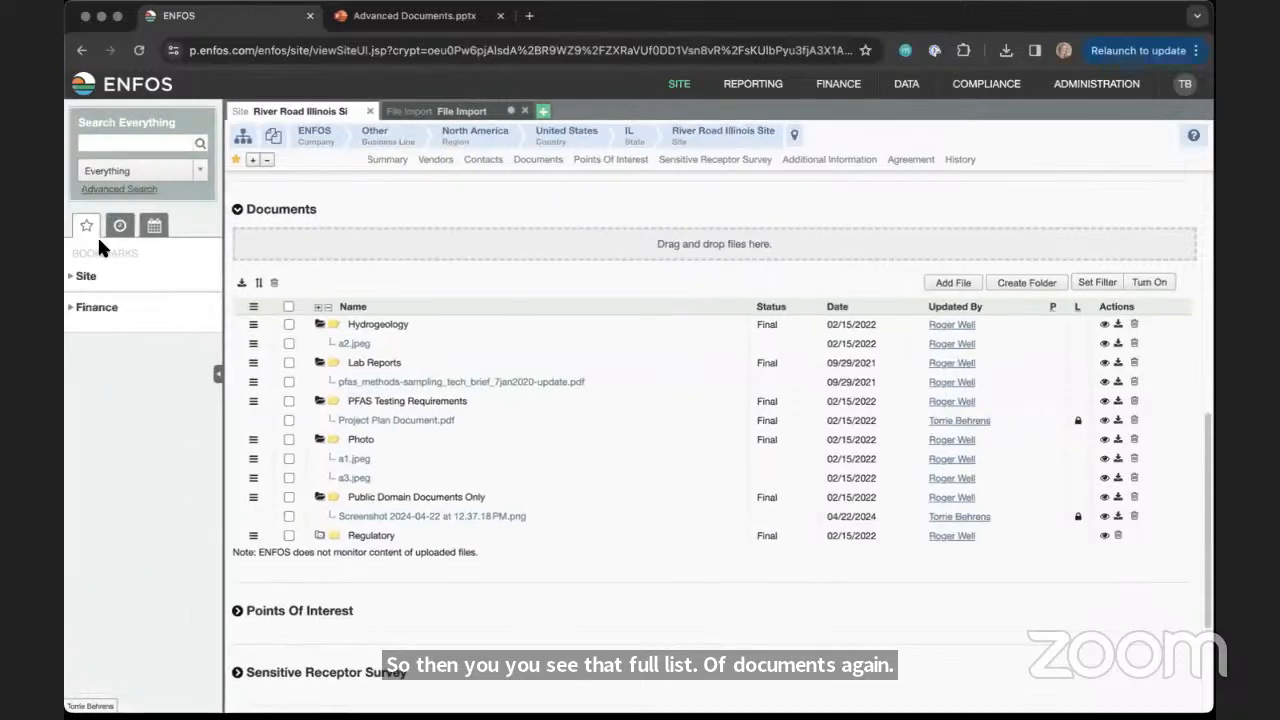
pyautogui.click(120, 189)
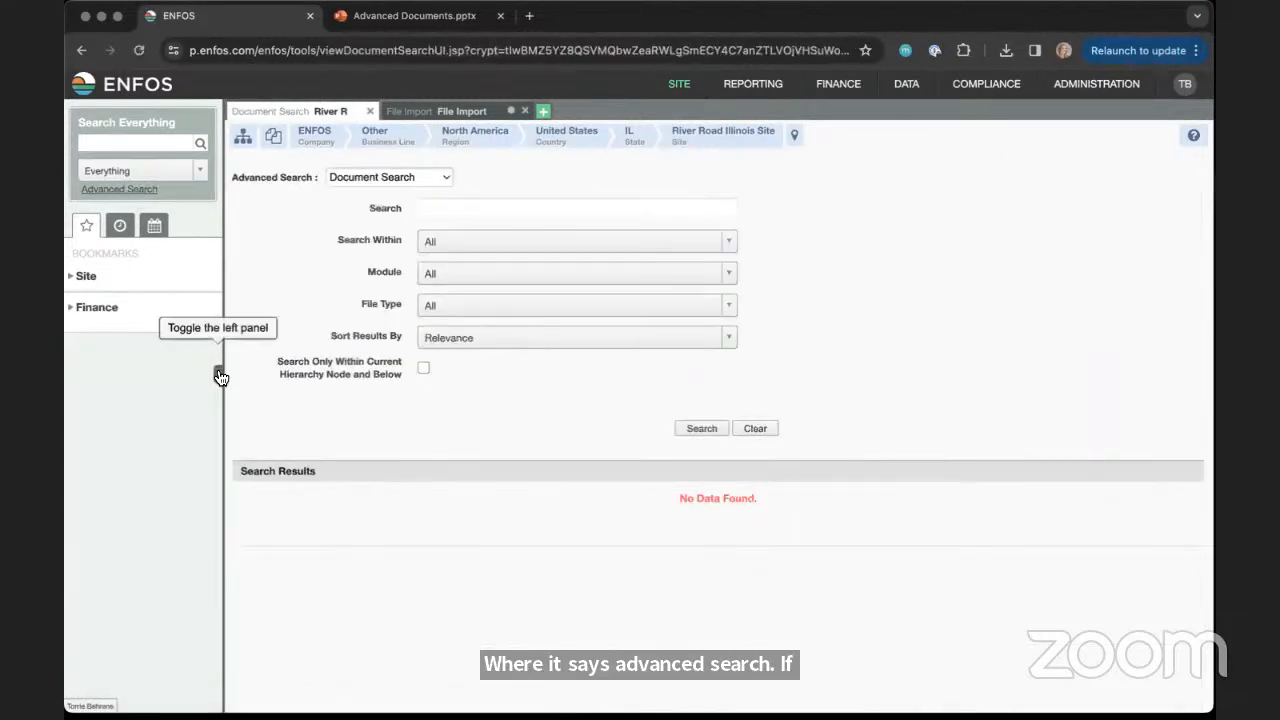
pyautogui.click(221, 374)
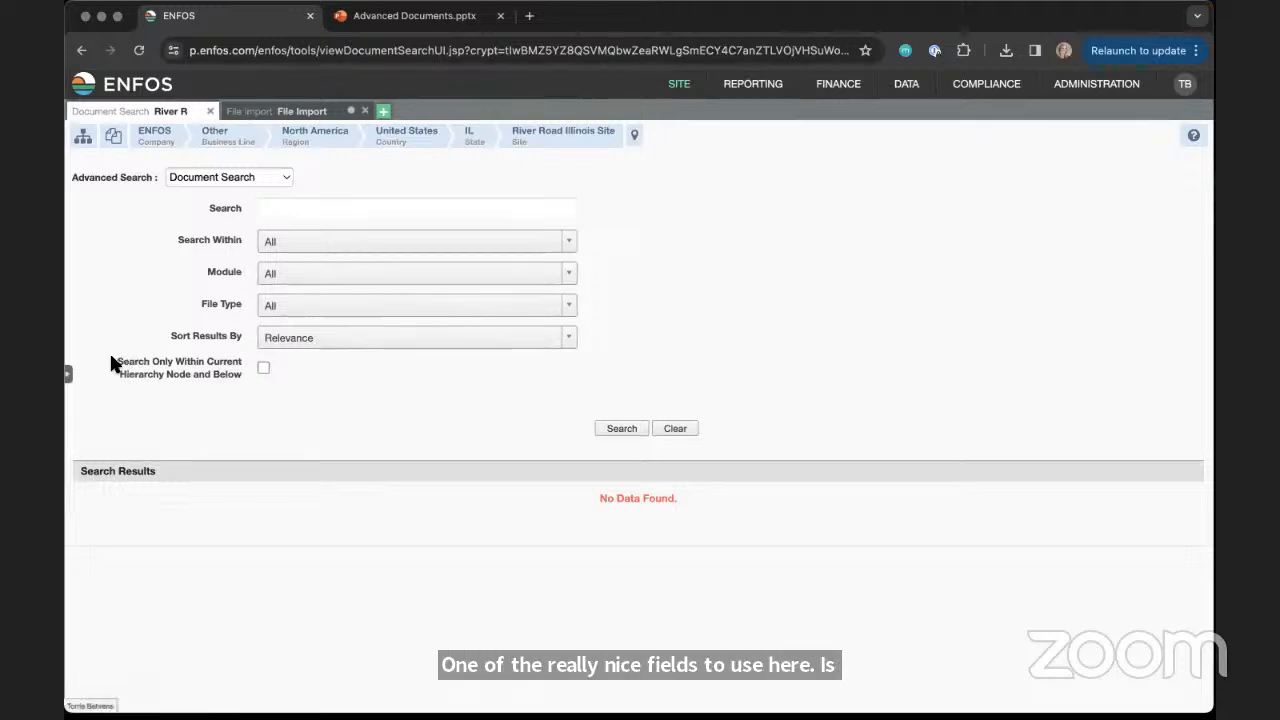
pyautogui.moveTo(112, 354); pyautogui.dragTo(229, 380)
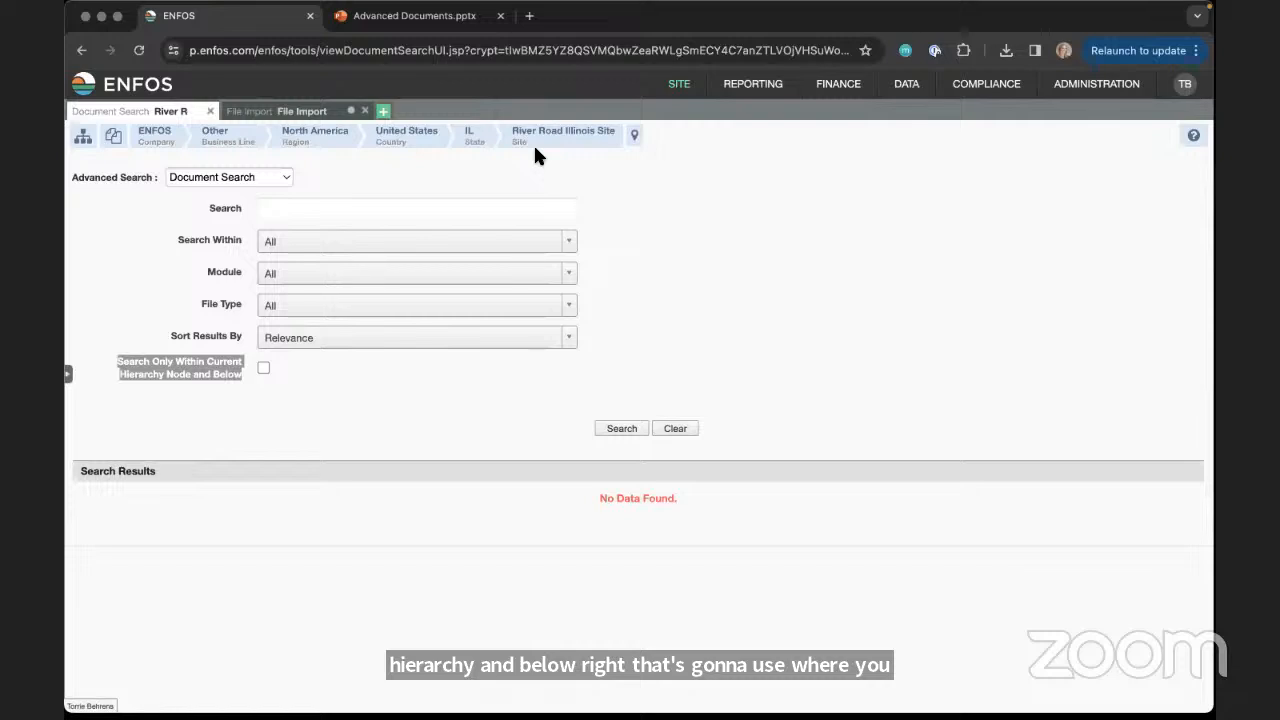
pyautogui.click(361, 209)
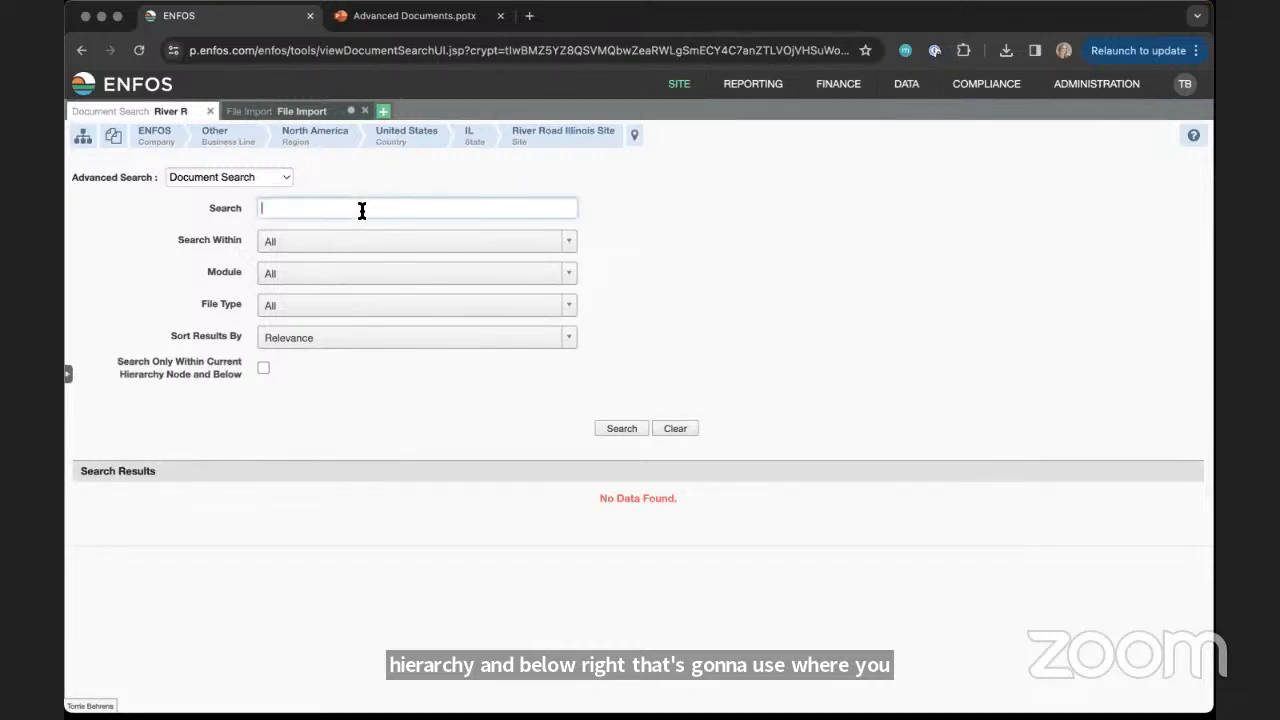
pyautogui.write('Plan')
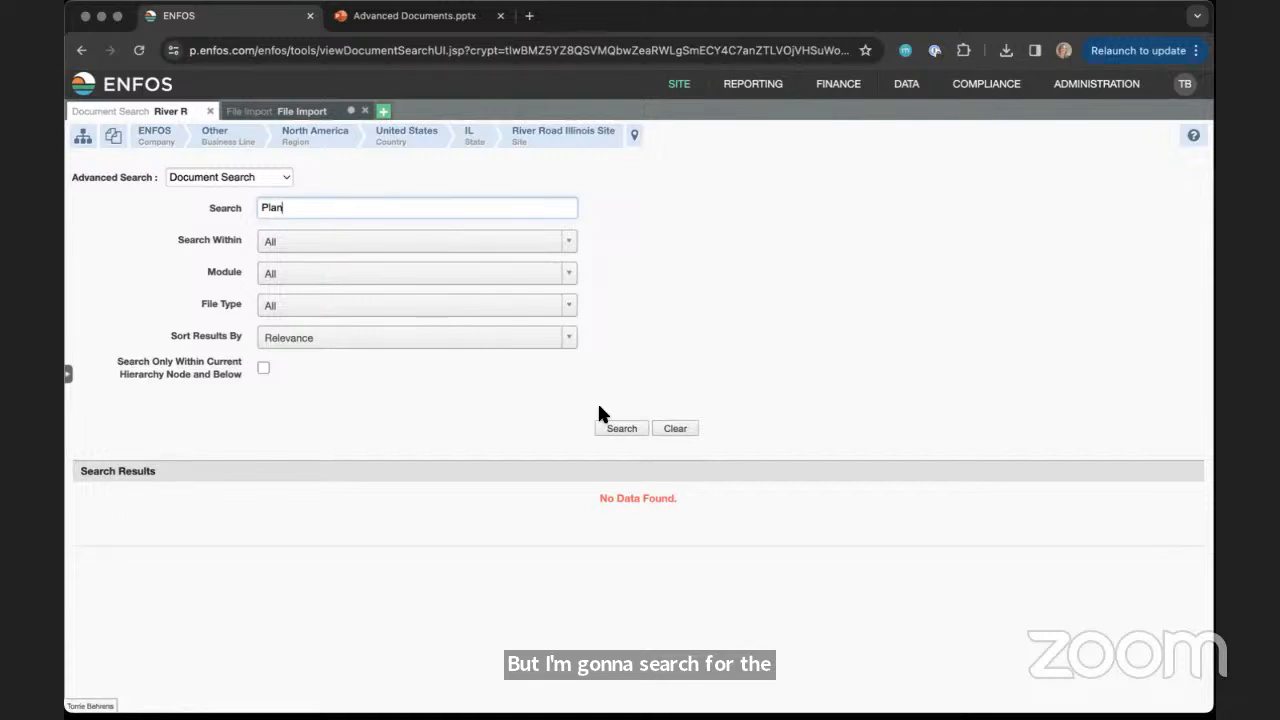
pyautogui.click(616, 430)
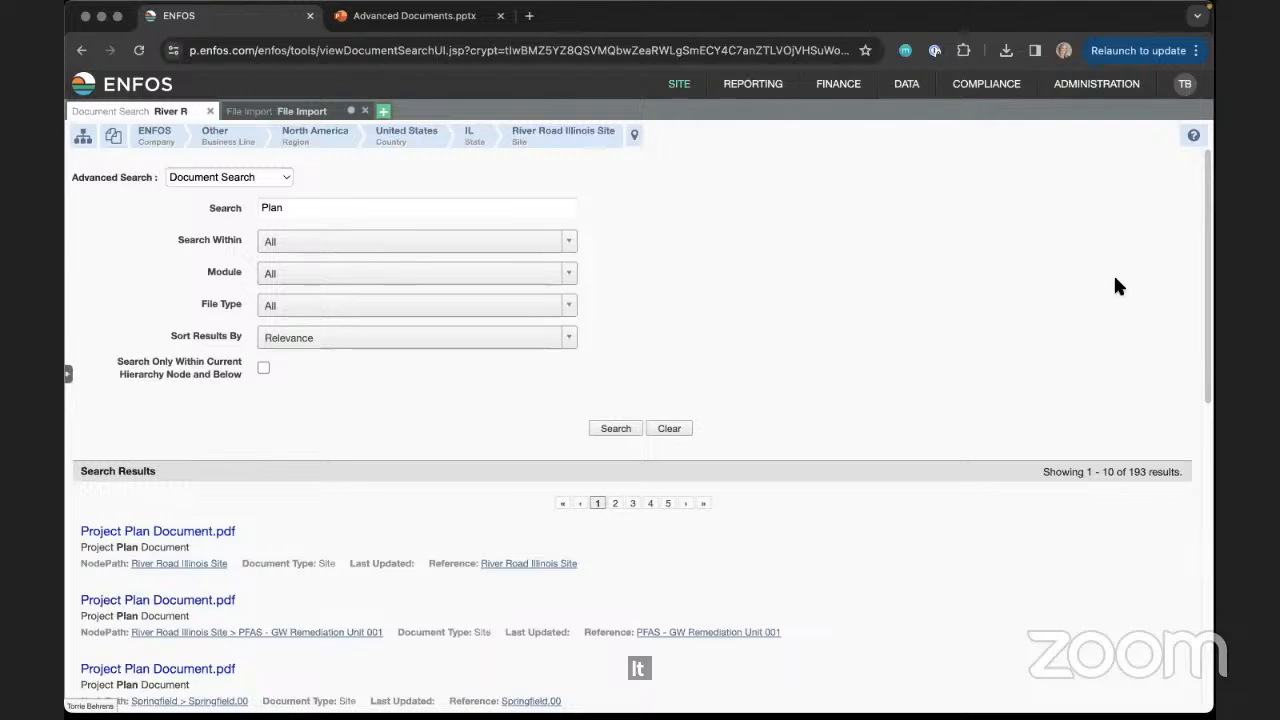
# Download the River Road Illinois Site's Project Plan Document.pdf from the search results
pyautogui.scroll(-3, 1180, 290)
pyautogui.scroll(-2, 1176, 302)
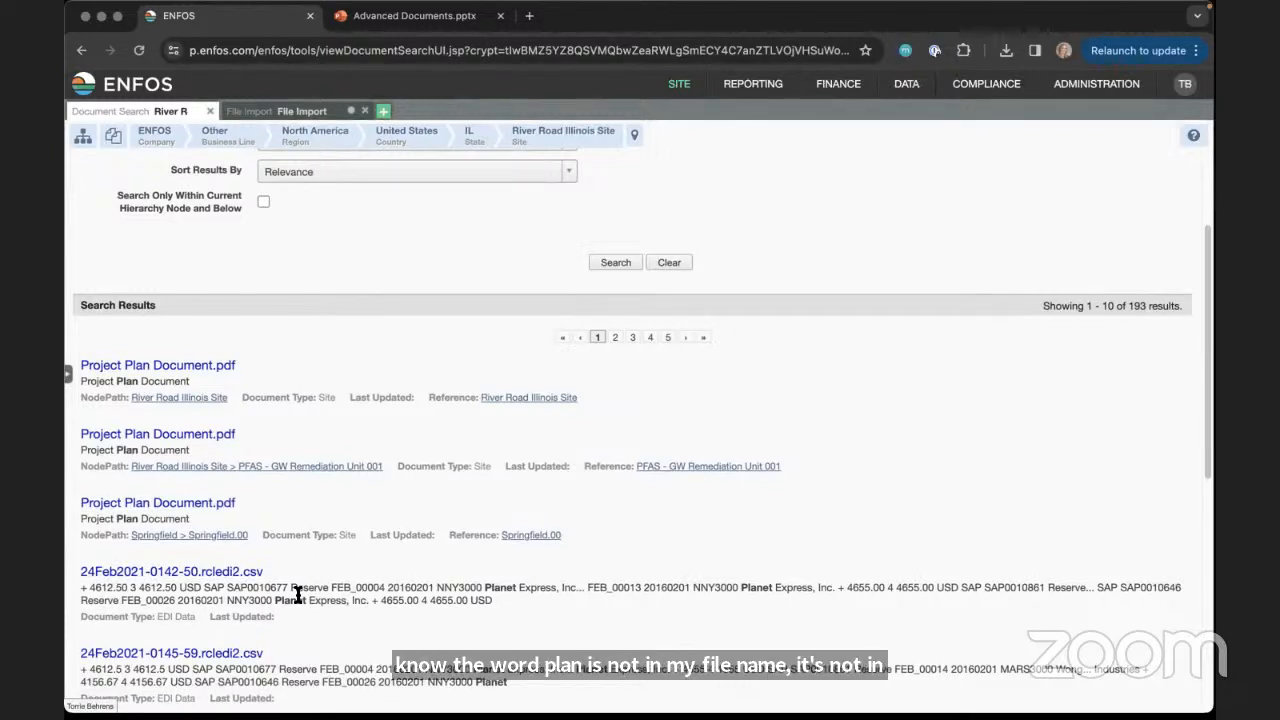
pyautogui.click(150, 370)
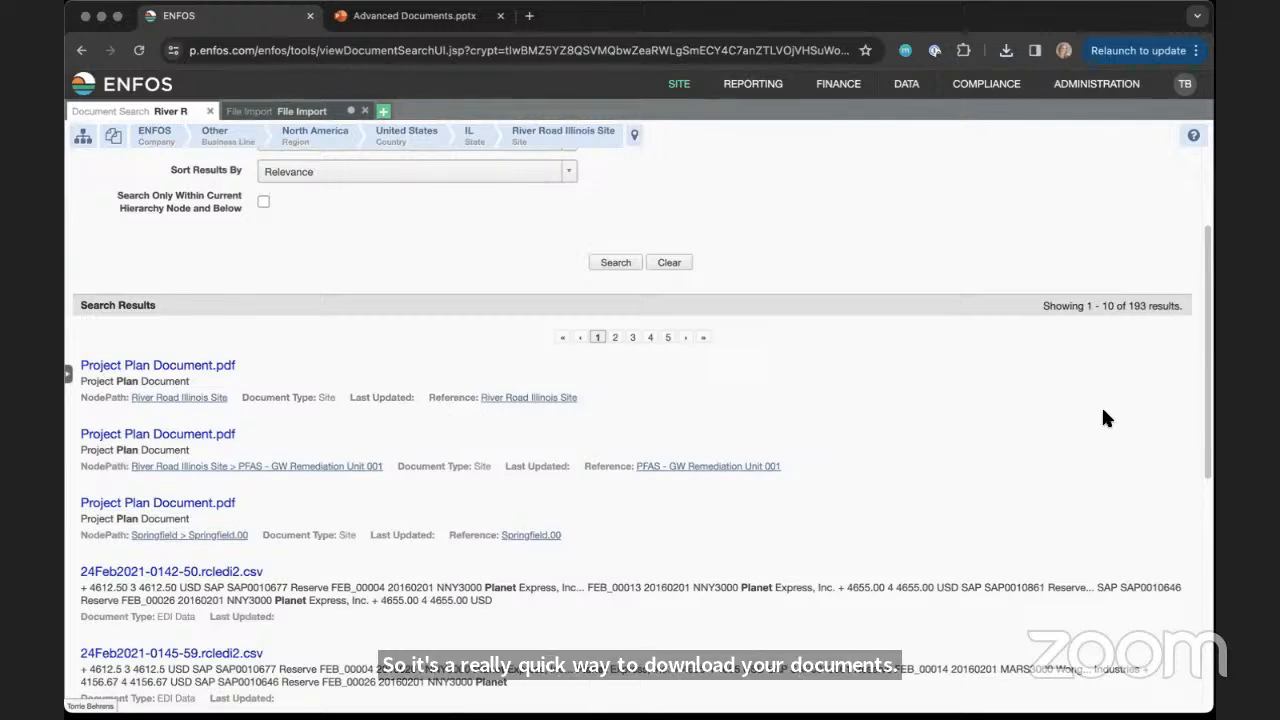
pyautogui.scroll(3, 1207, 443)
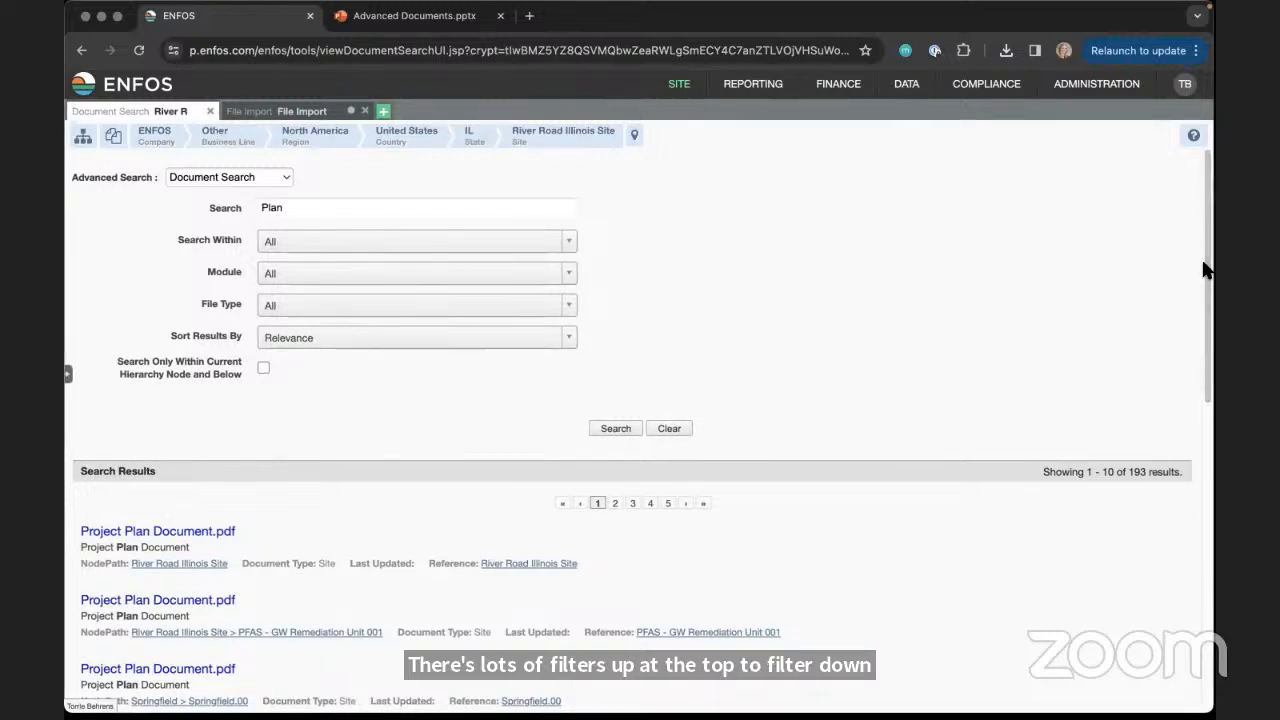
pyautogui.click(932, 309)
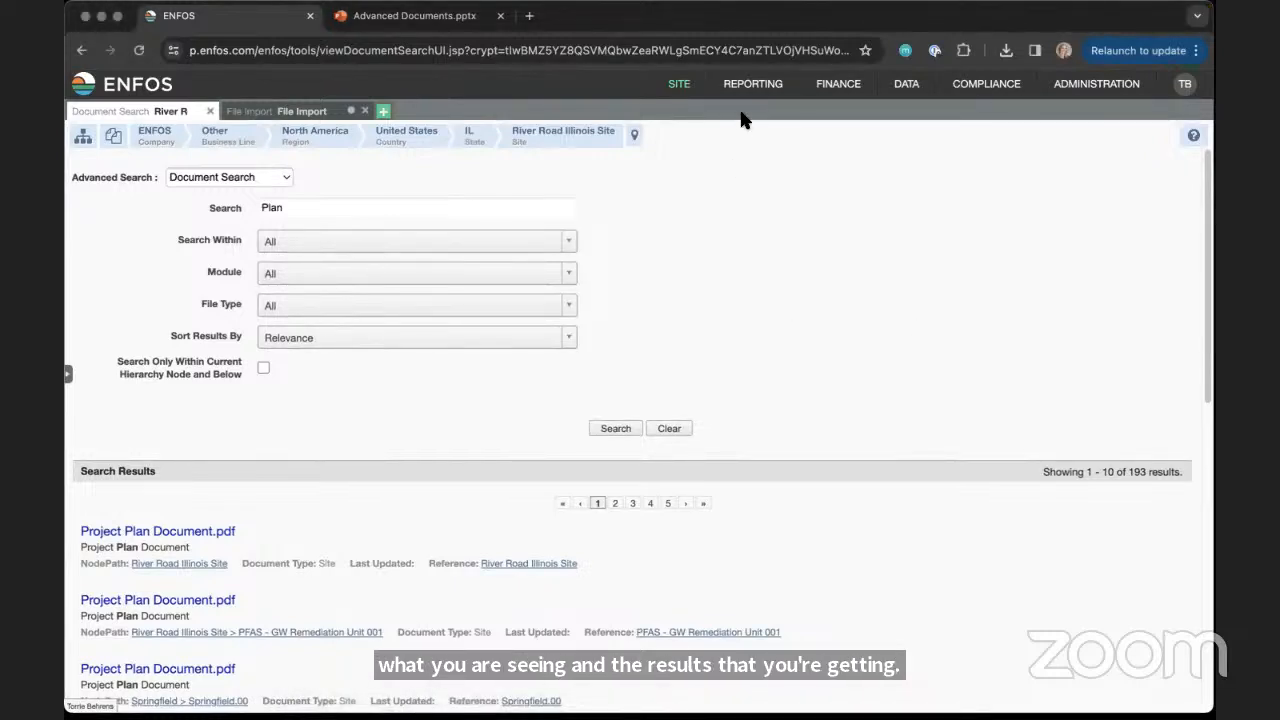
# Open the Run Report page for the River Road Illinois Site, select the Miscellaneous Document report, and go to its customization options
pyautogui.moveTo(748, 86)
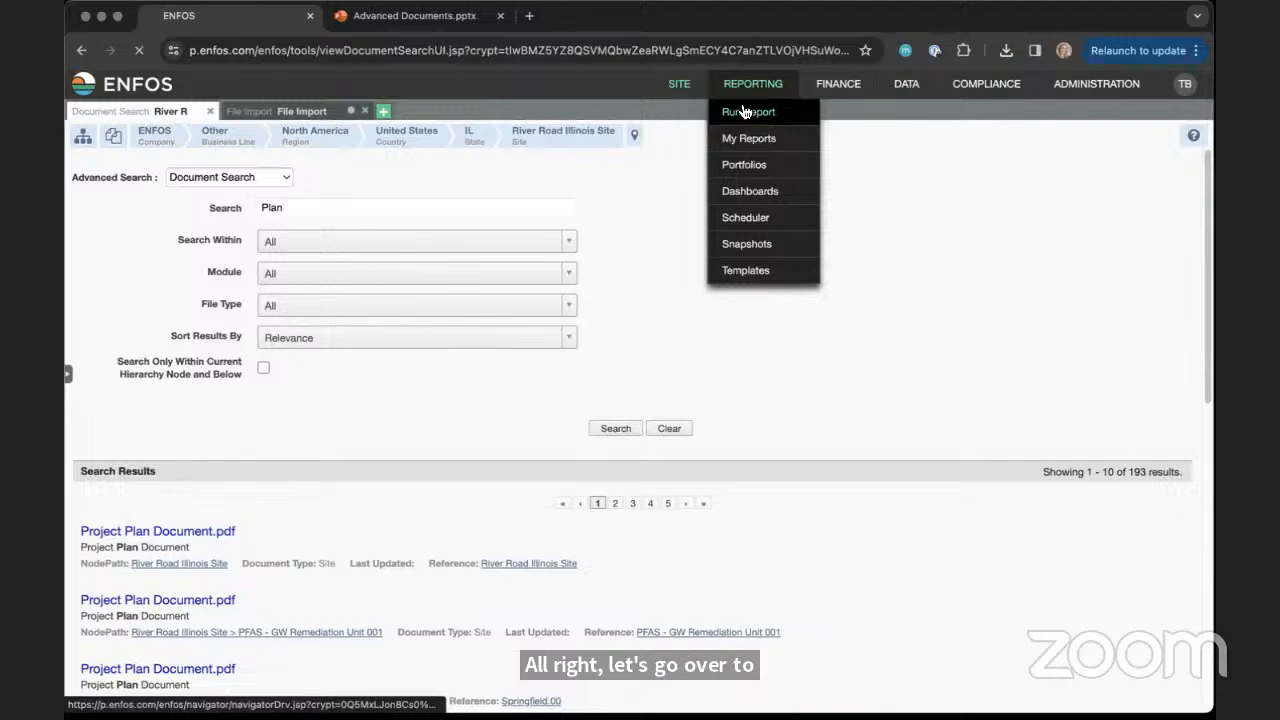
pyautogui.click(745, 112)
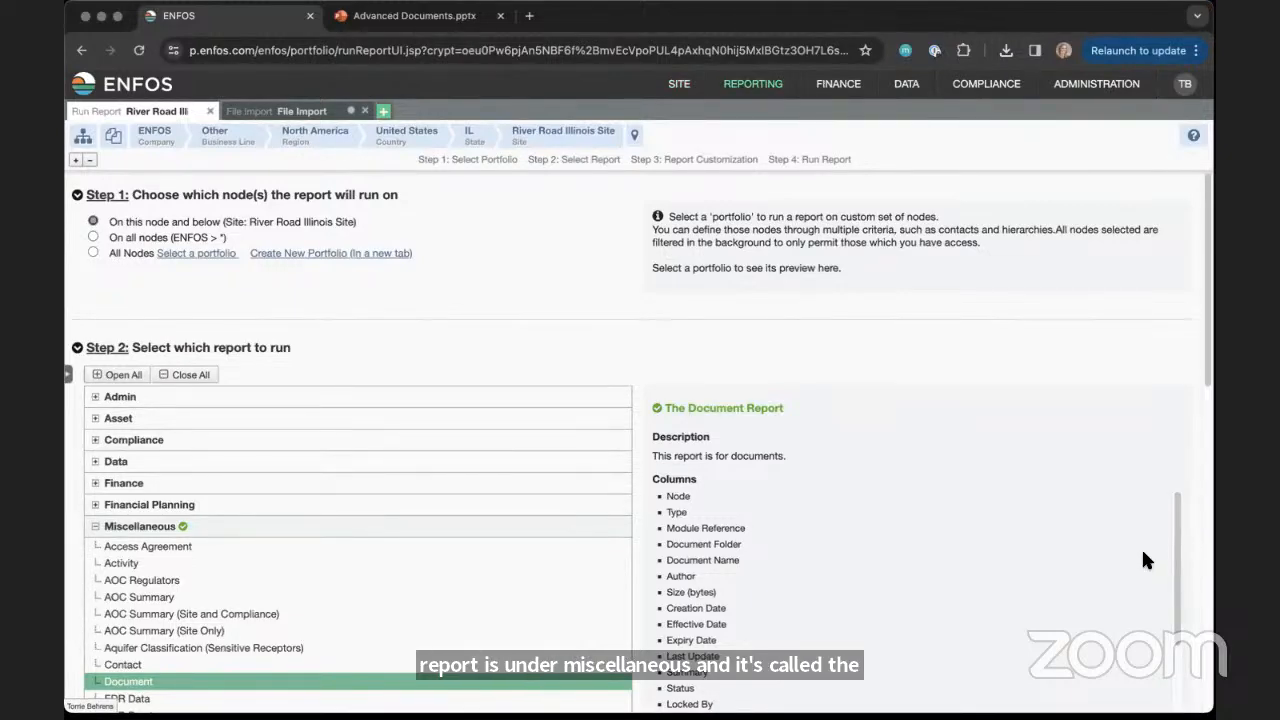
pyautogui.moveTo(1207, 383); pyautogui.dragTo(1149, 592)
pyautogui.scroll(-4, 1149, 598)
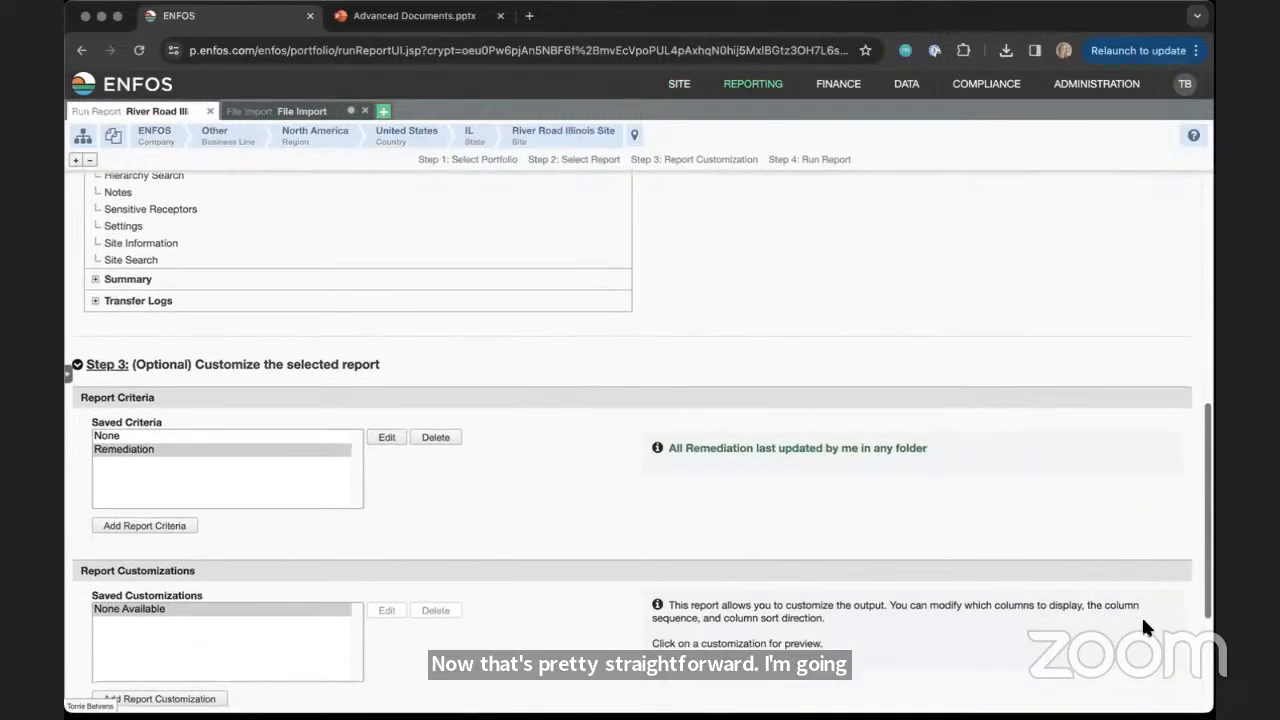
pyautogui.moveTo(1131, 662); pyautogui.dragTo(1131, 669)
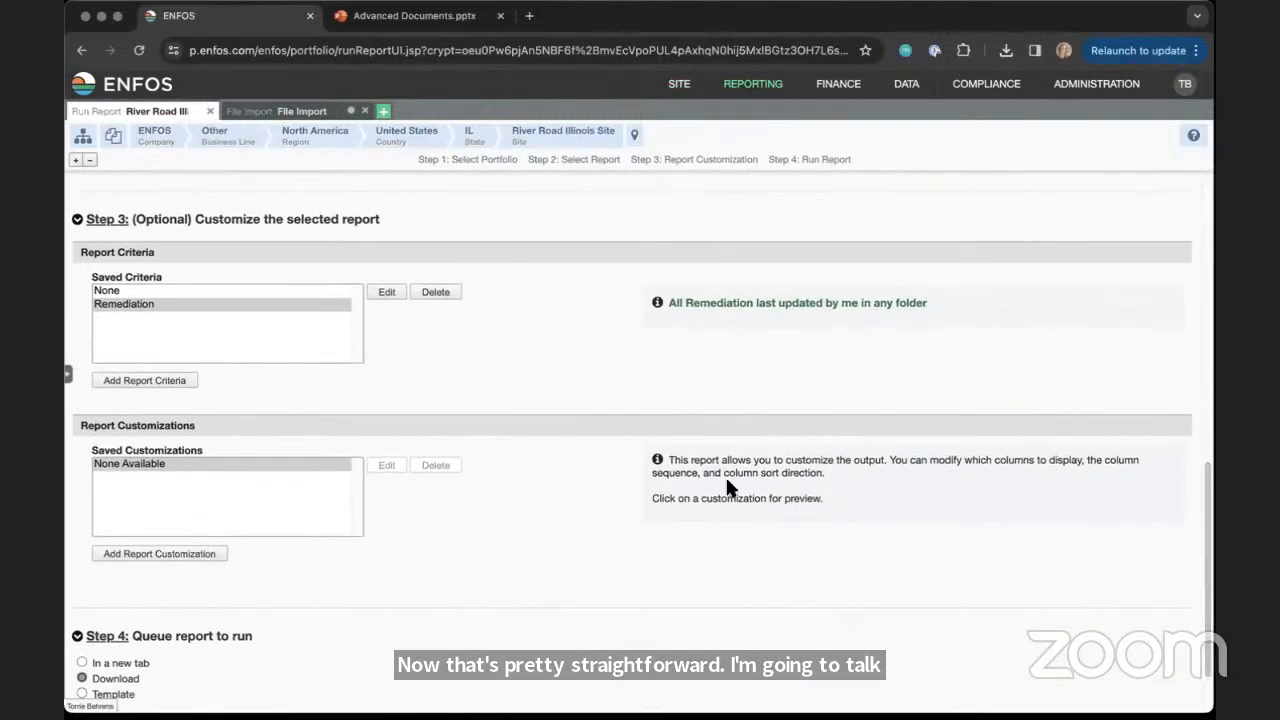
# Start a new Document criterion in new report criteria, review its available fields, and set Date Created to Last month
pyautogui.click(145, 381)
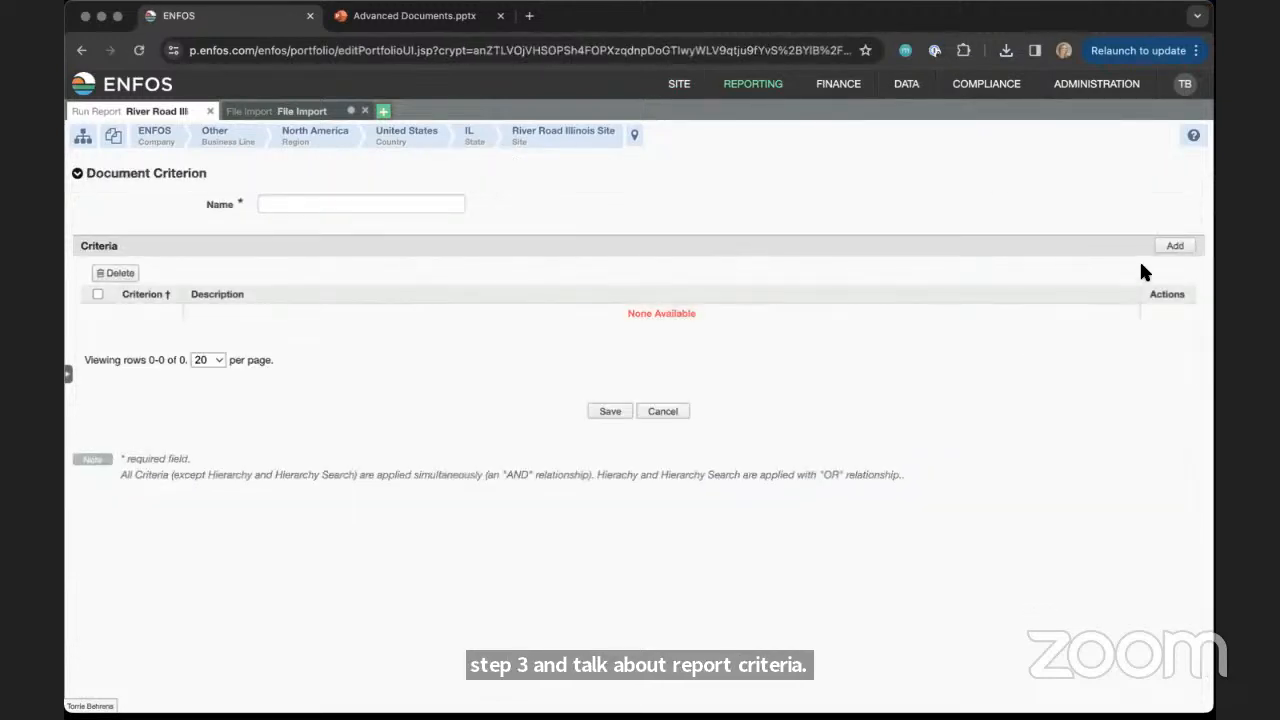
pyautogui.click(1175, 249)
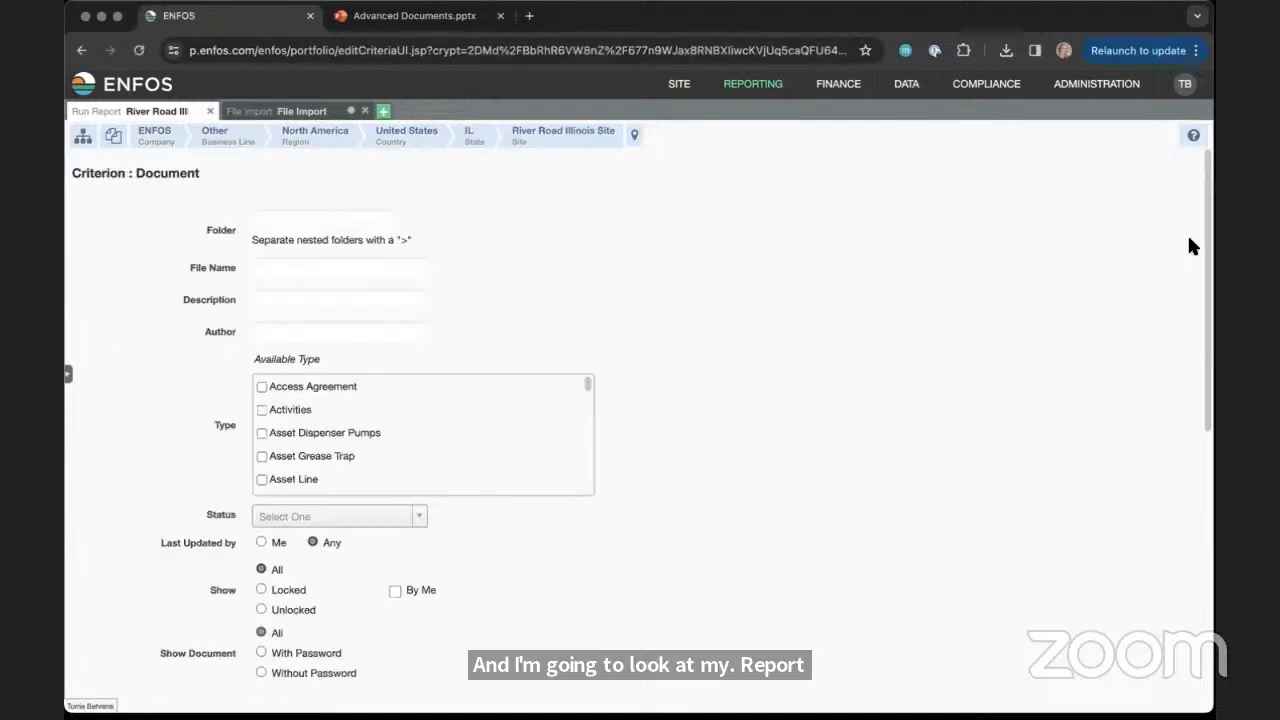
pyautogui.moveTo(1205, 228); pyautogui.dragTo(1204, 249)
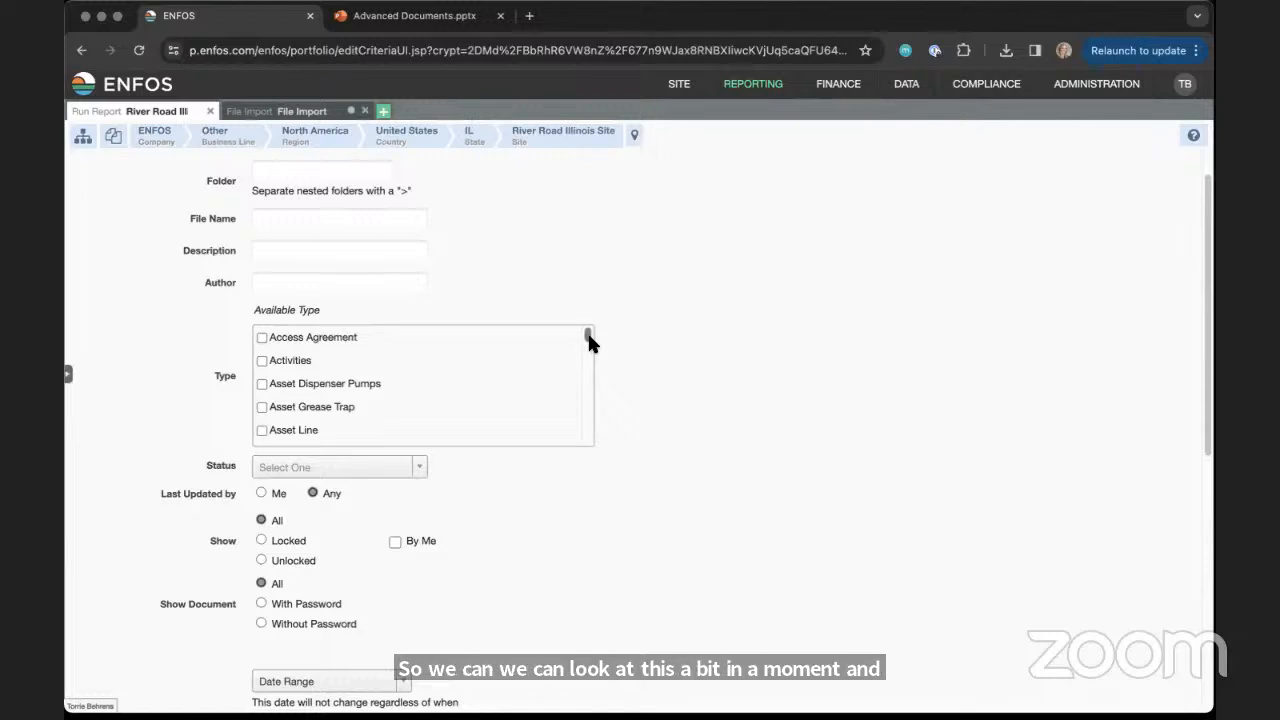
pyautogui.moveTo(587, 338); pyautogui.dragTo(577, 440)
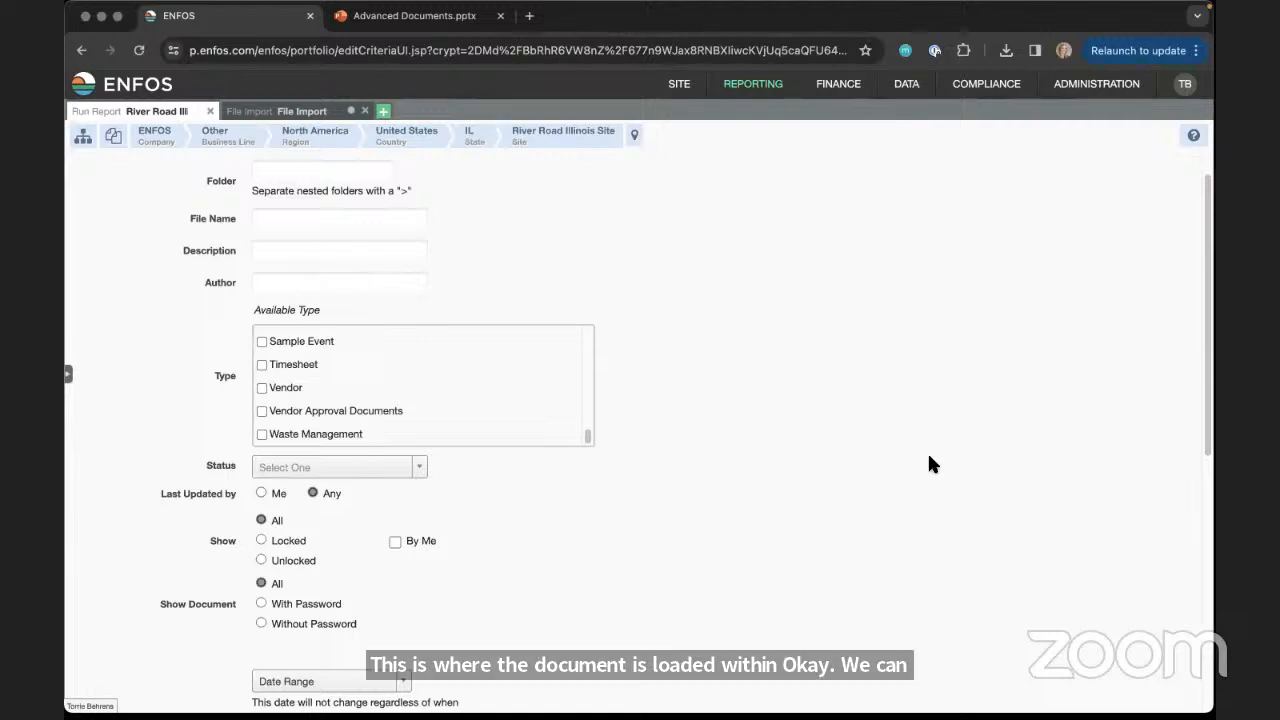
pyautogui.scroll(-3, 1193, 465)
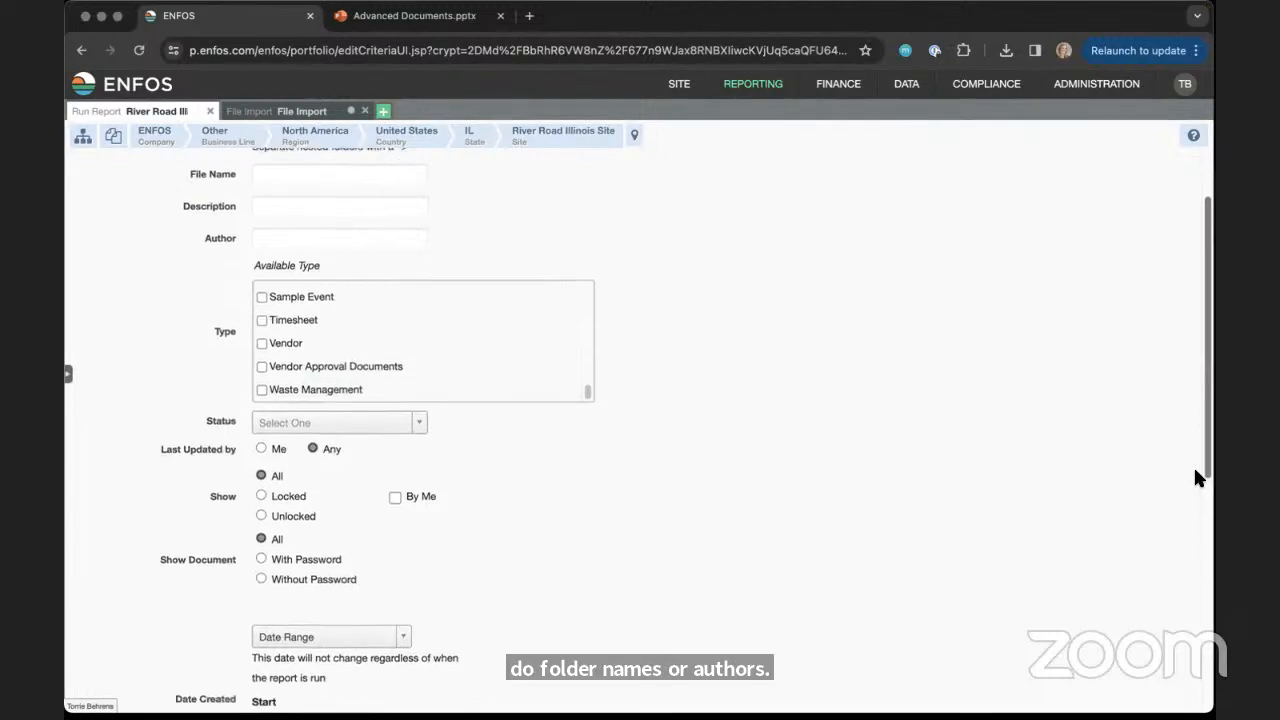
pyautogui.scroll(-6, 1172, 553)
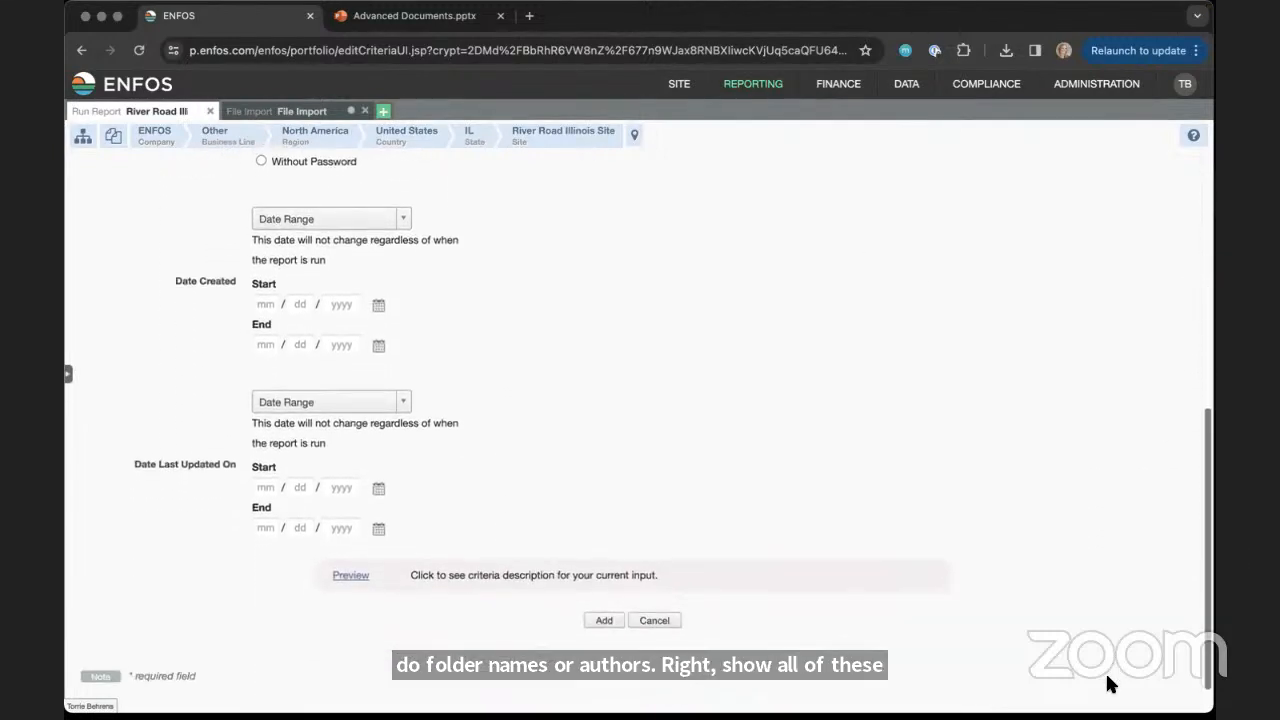
pyautogui.click(405, 220)
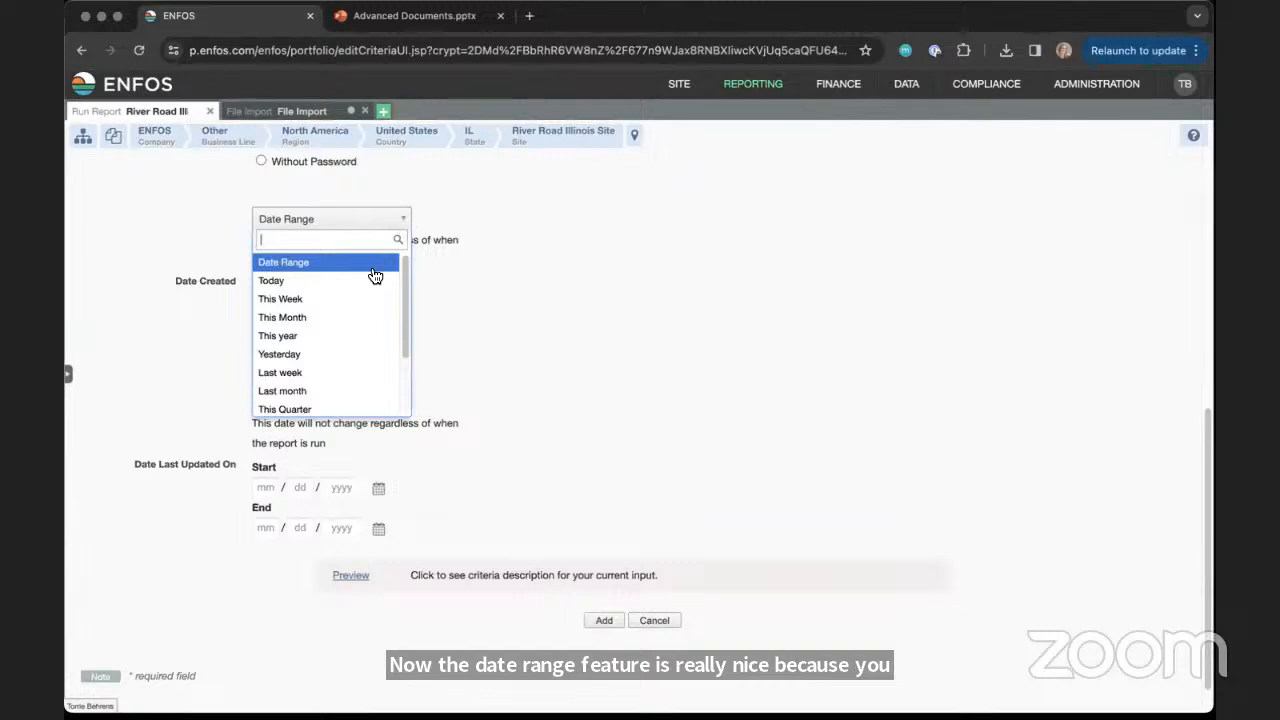
pyautogui.click(337, 391)
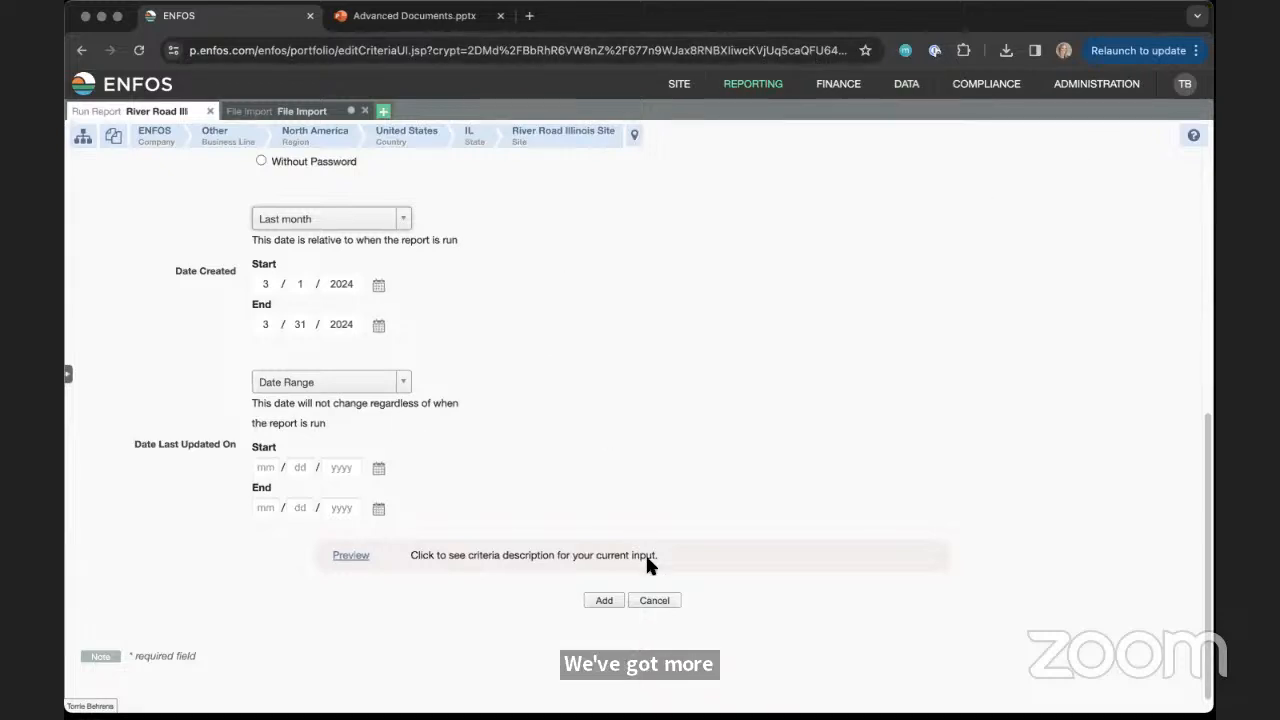
# Add the document criterion and save the report criteria under the name "this month"
pyautogui.click(603, 601)
pyautogui.write('this month')
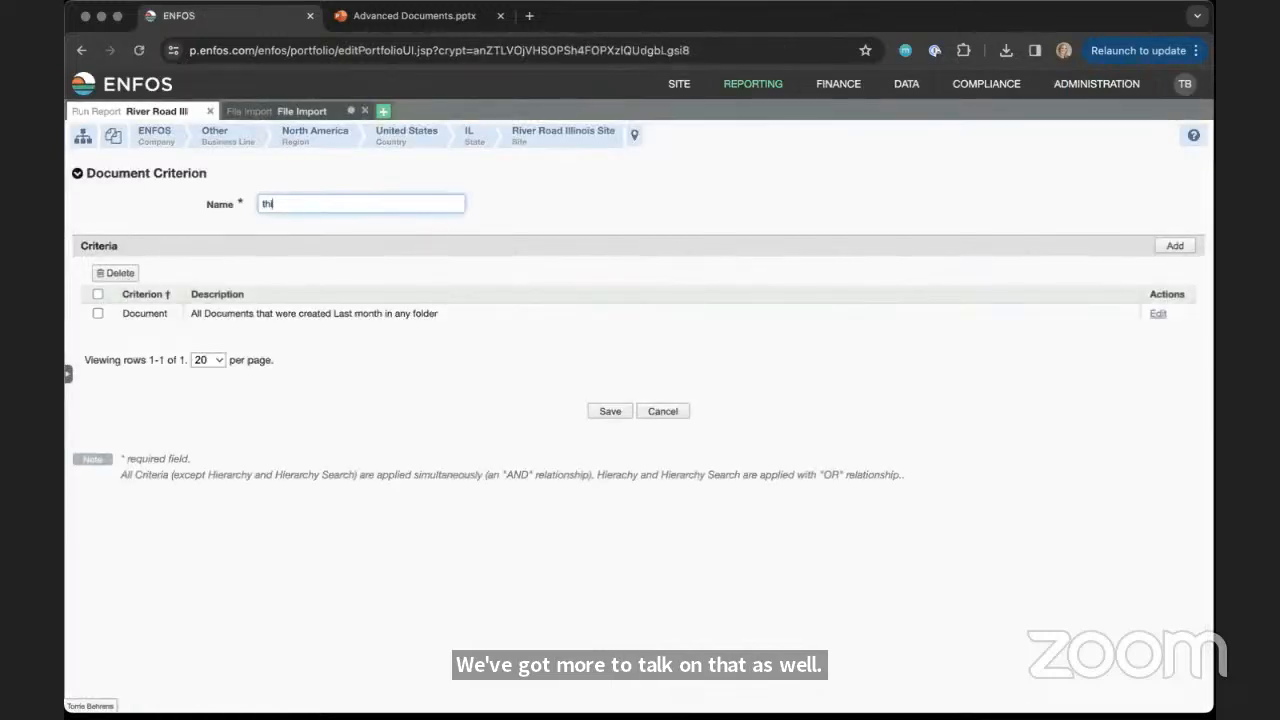
pyautogui.click(622, 410)
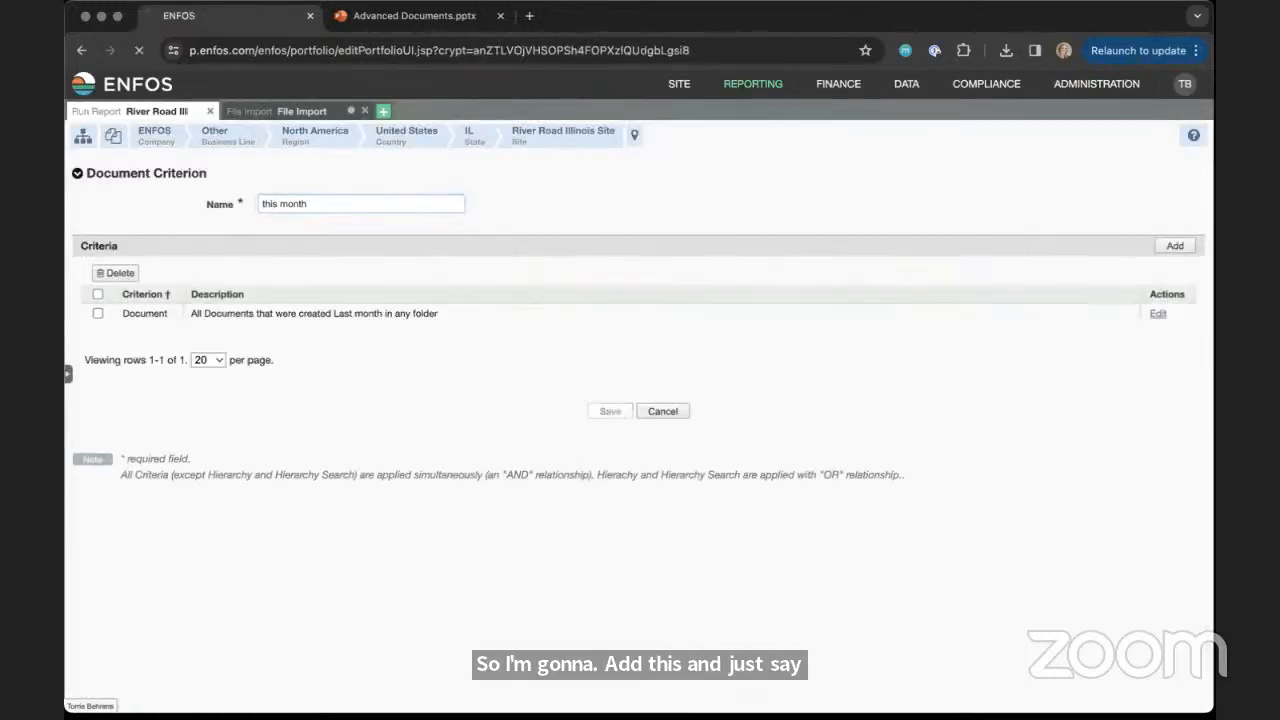
# Run the Document report in a new tab with the "this month" criteria and look over the resulting rows
pyautogui.scroll(-10, 1175, 400)
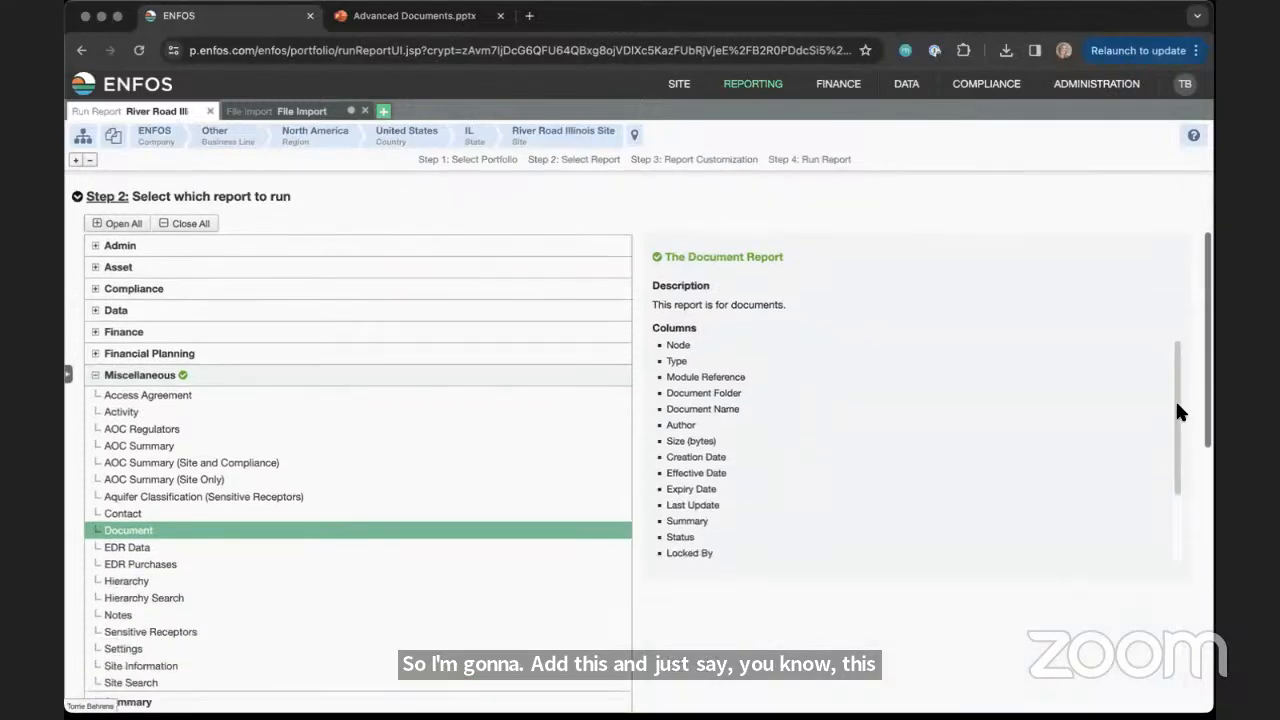
pyautogui.scroll(-3, 1067, 618)
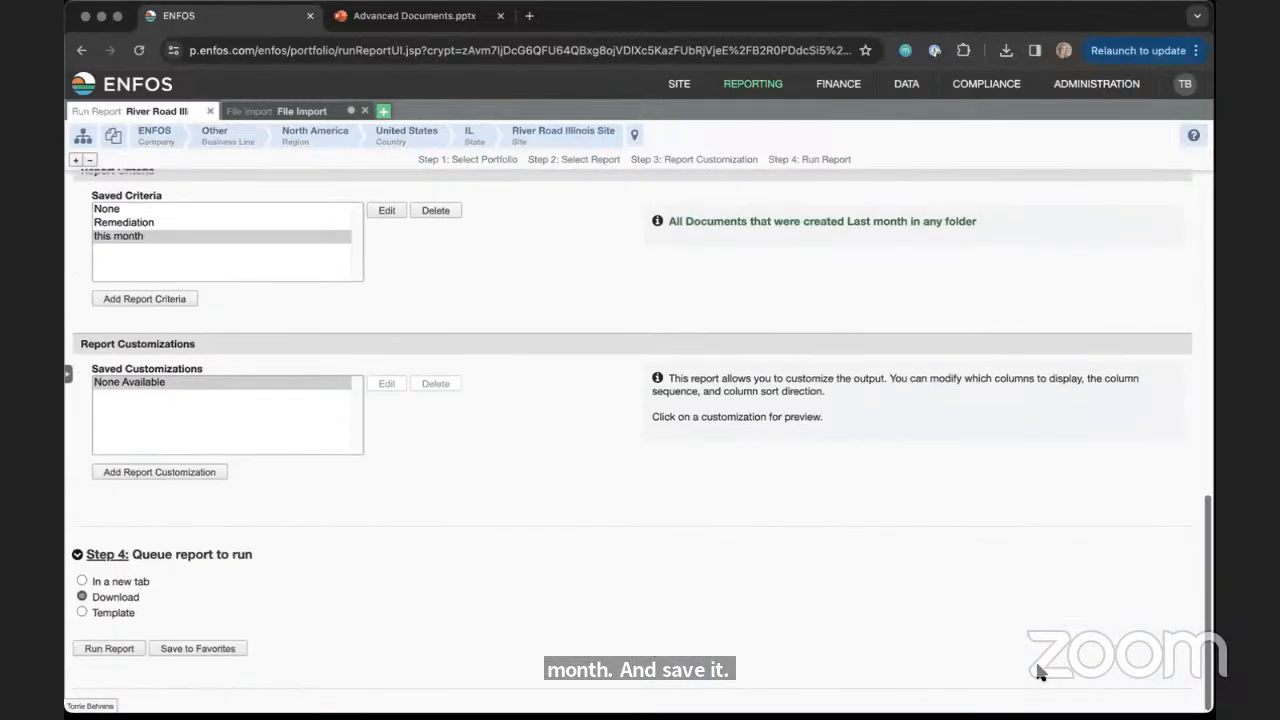
pyautogui.click(109, 648)
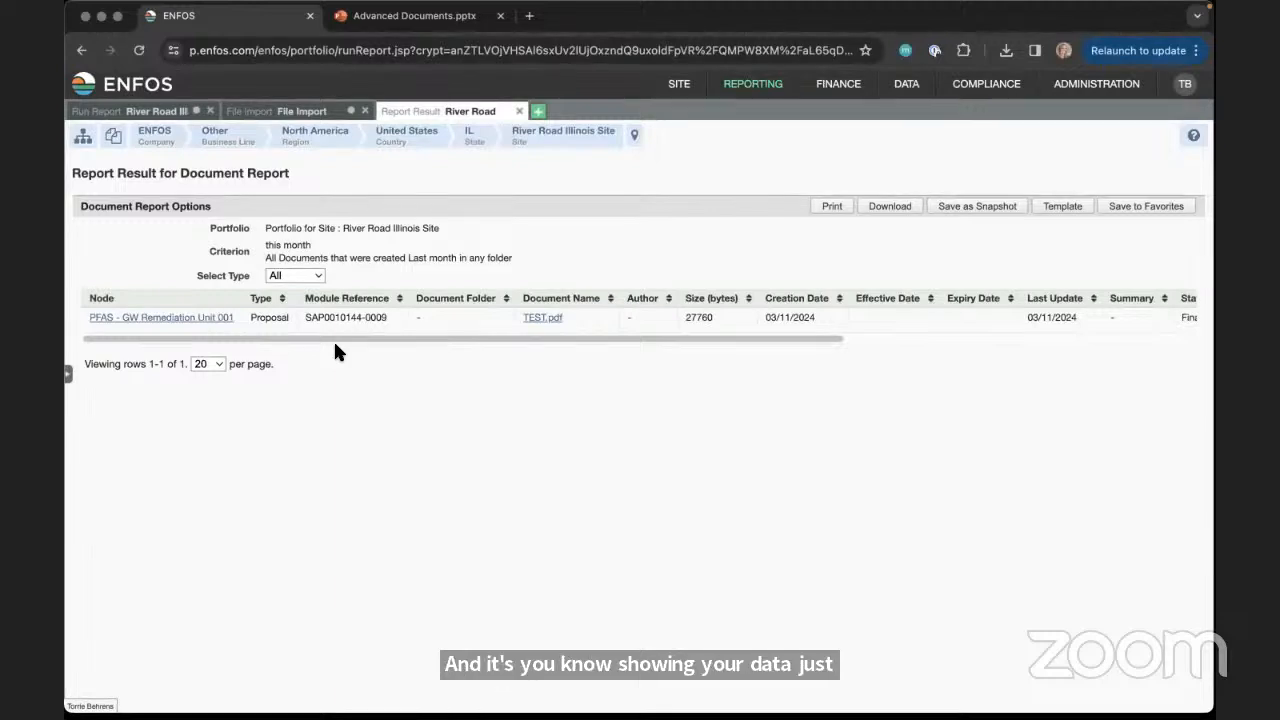
pyautogui.moveTo(341, 344); pyautogui.dragTo(258, 316)
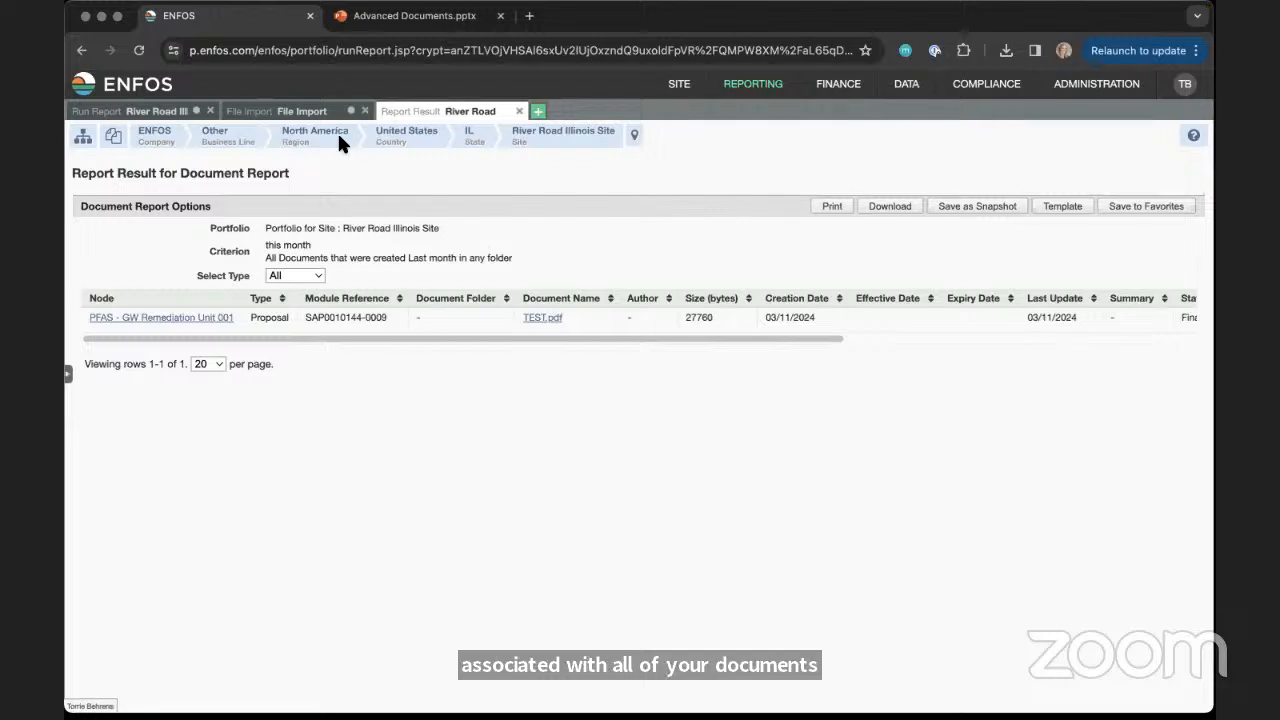
# Switch to the Advanced Documents presentation, start the slide show from the "Reporting > Misc > Document > Criteria" slide, and advance to Admin Tools
pyautogui.click(353, 18)
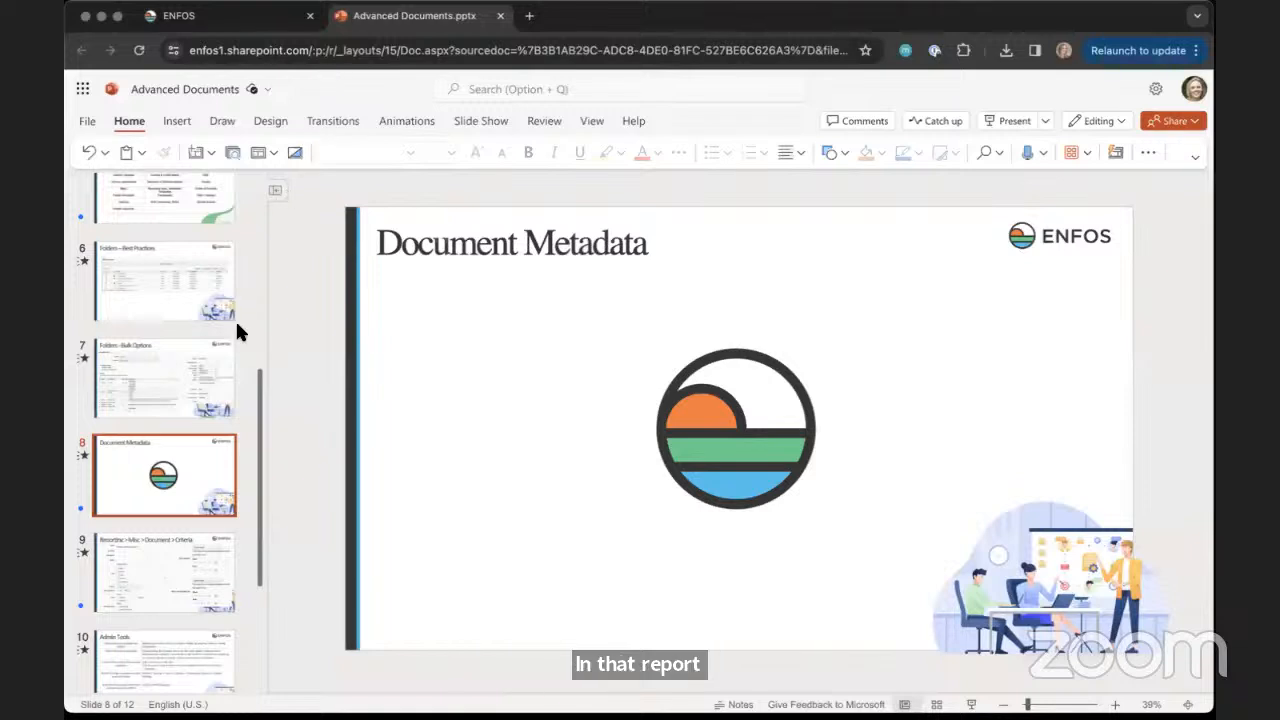
pyautogui.click(132, 548)
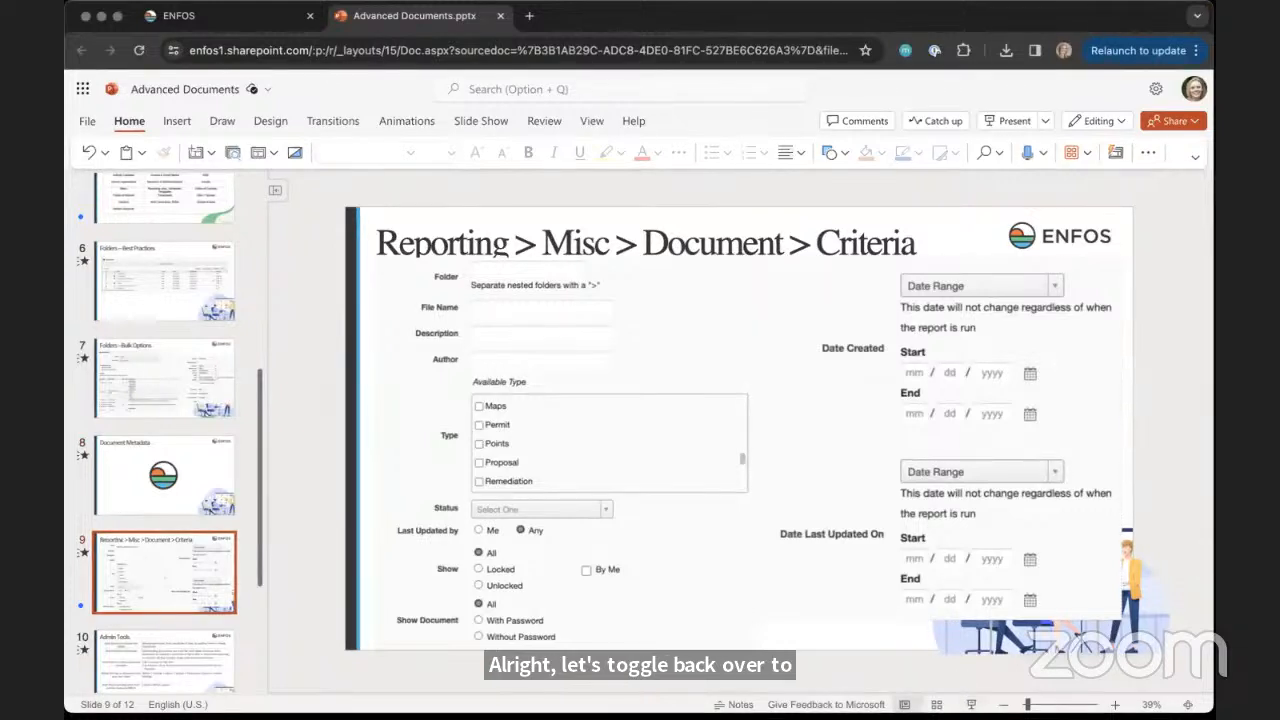
pyautogui.click(970, 704)
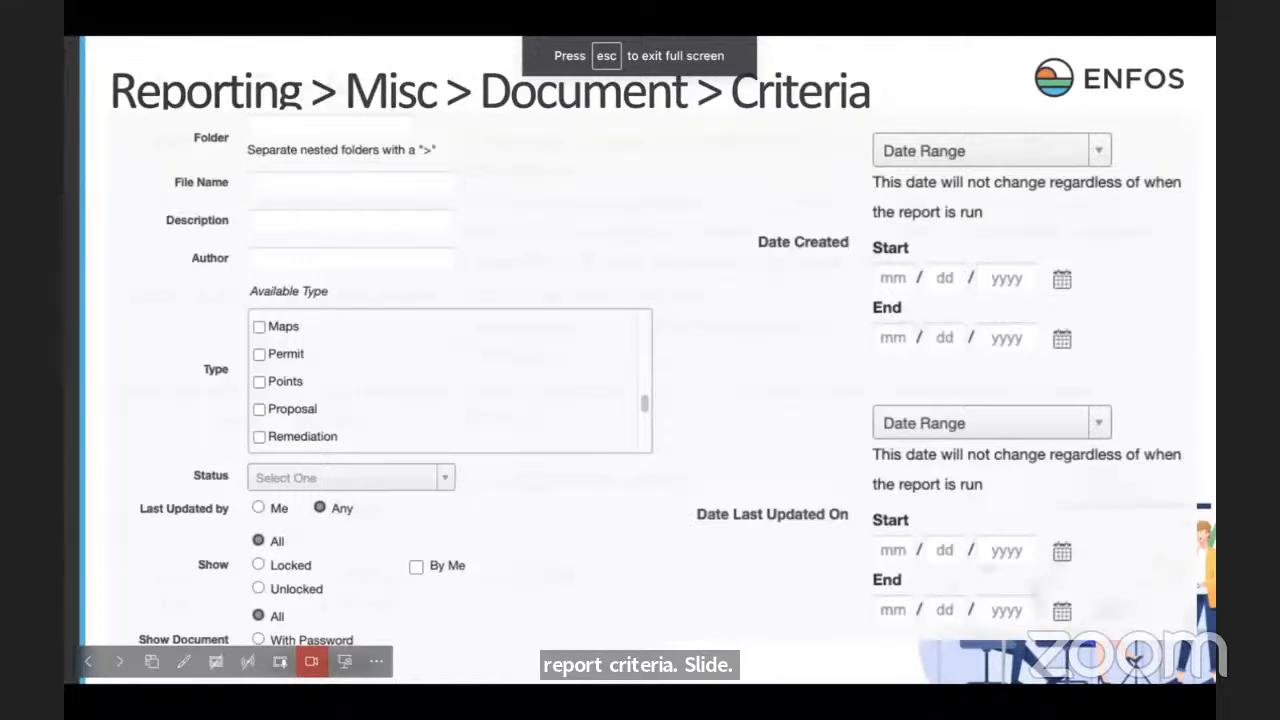
pyautogui.press('Right')
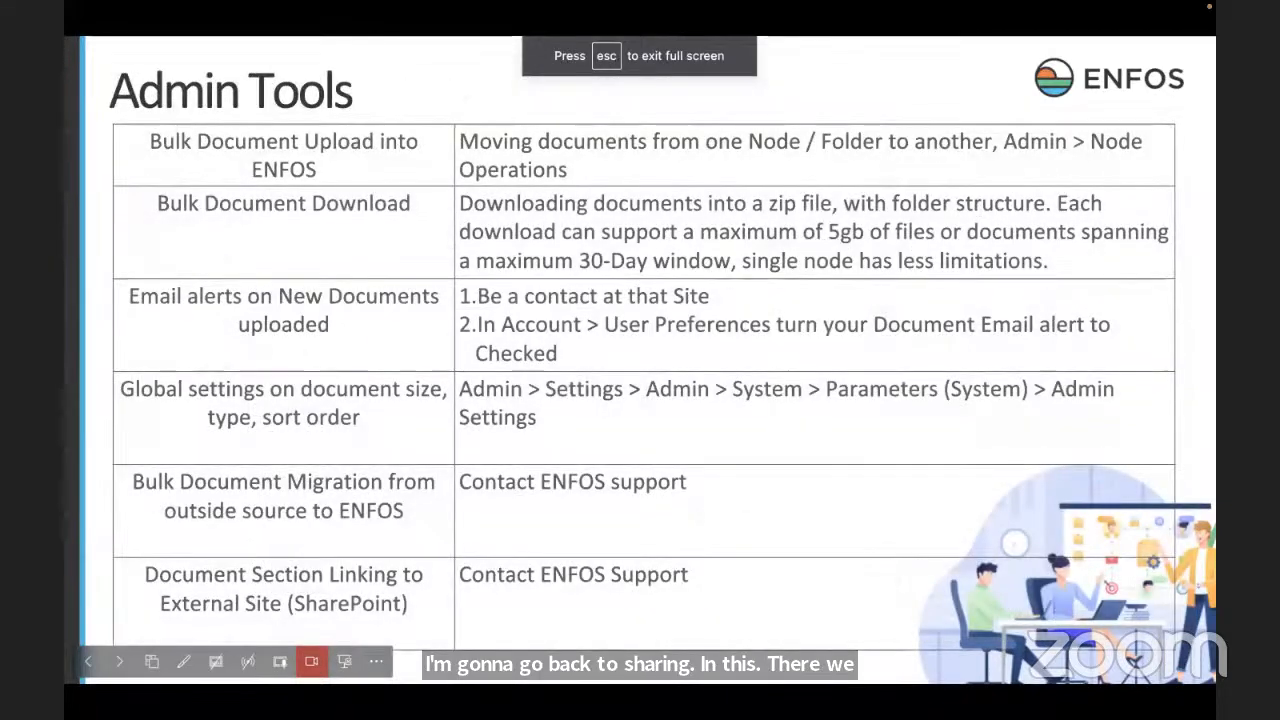
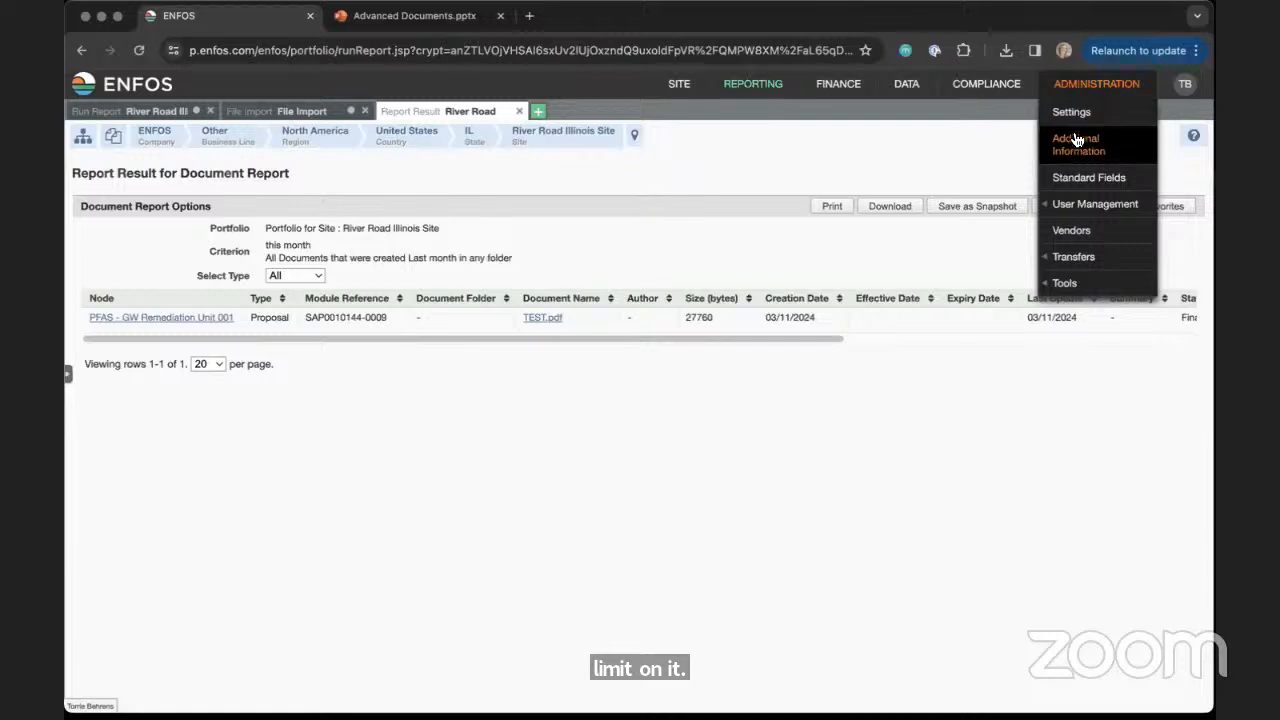
# Open the Document Download page for the Admin module in the administration settings
pyautogui.click(1072, 116)
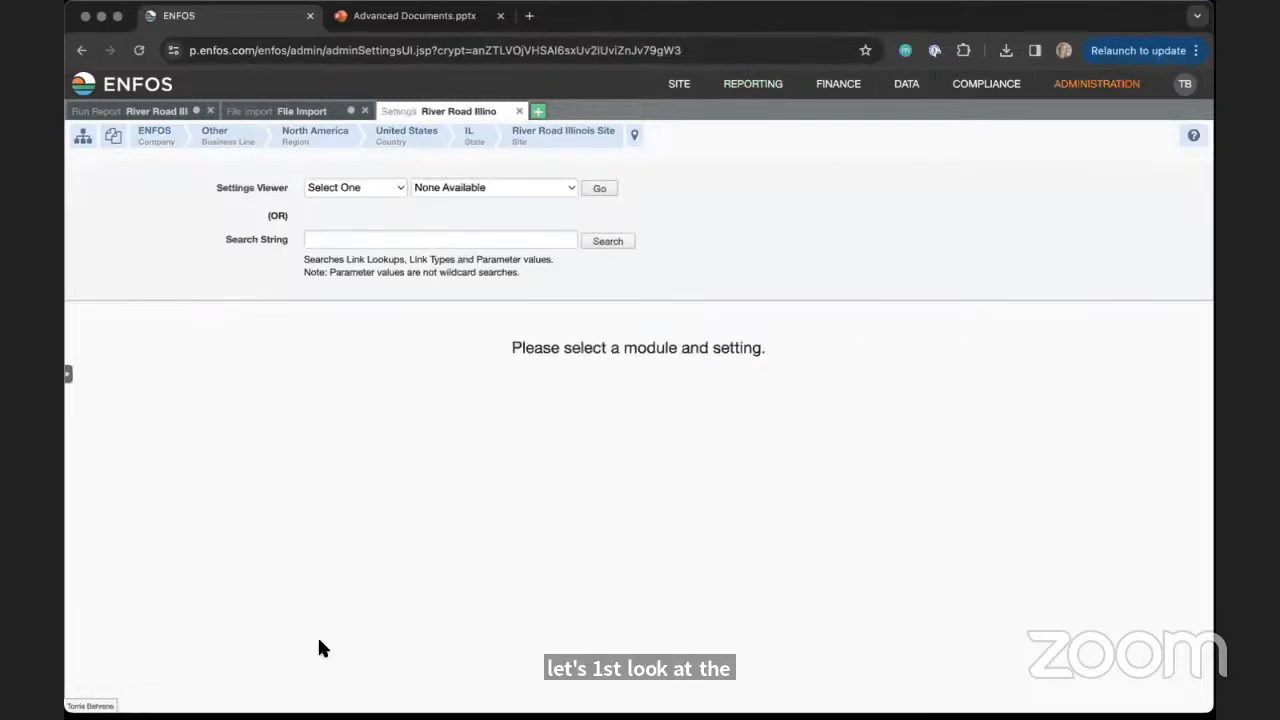
pyautogui.click(352, 186)
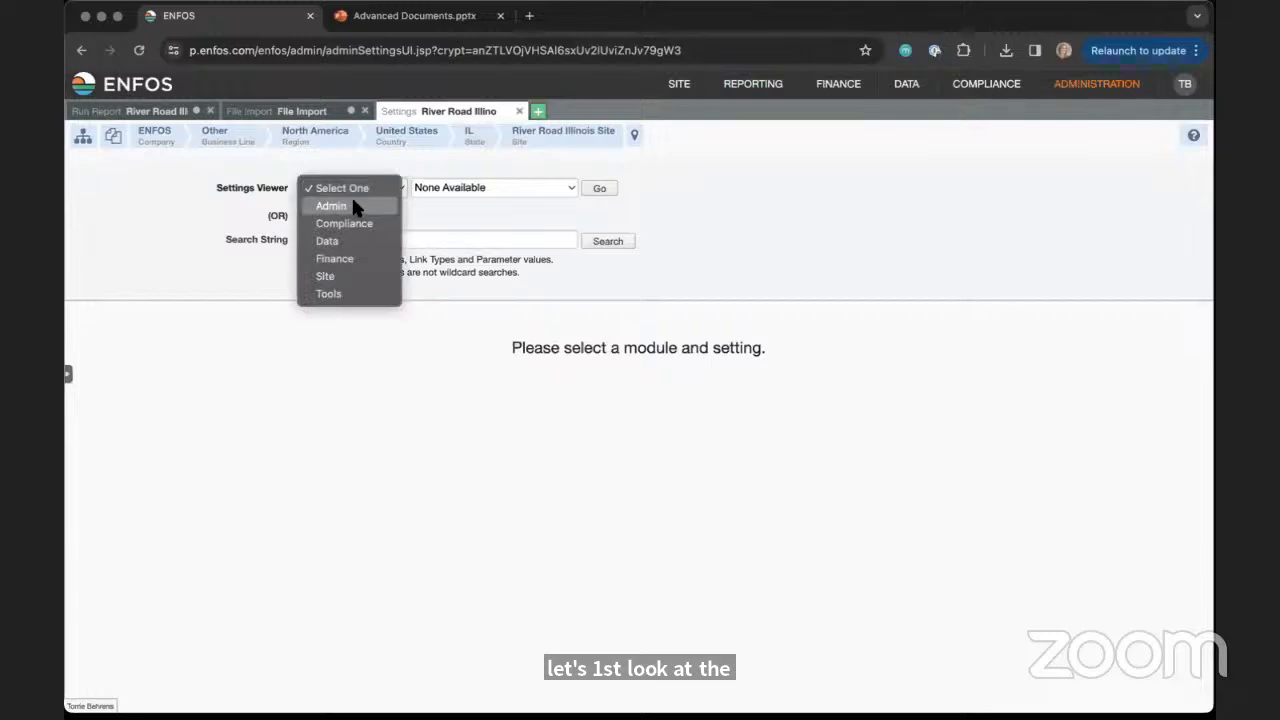
pyautogui.click(363, 205)
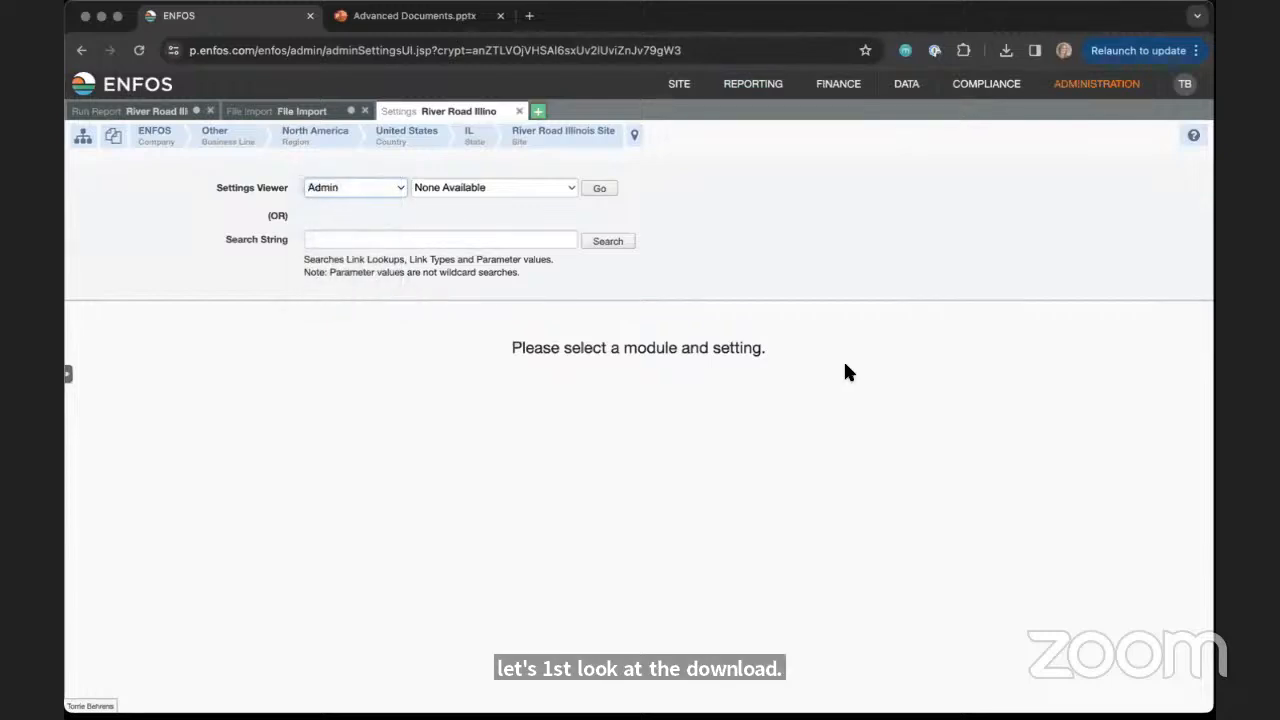
pyautogui.click(443, 188)
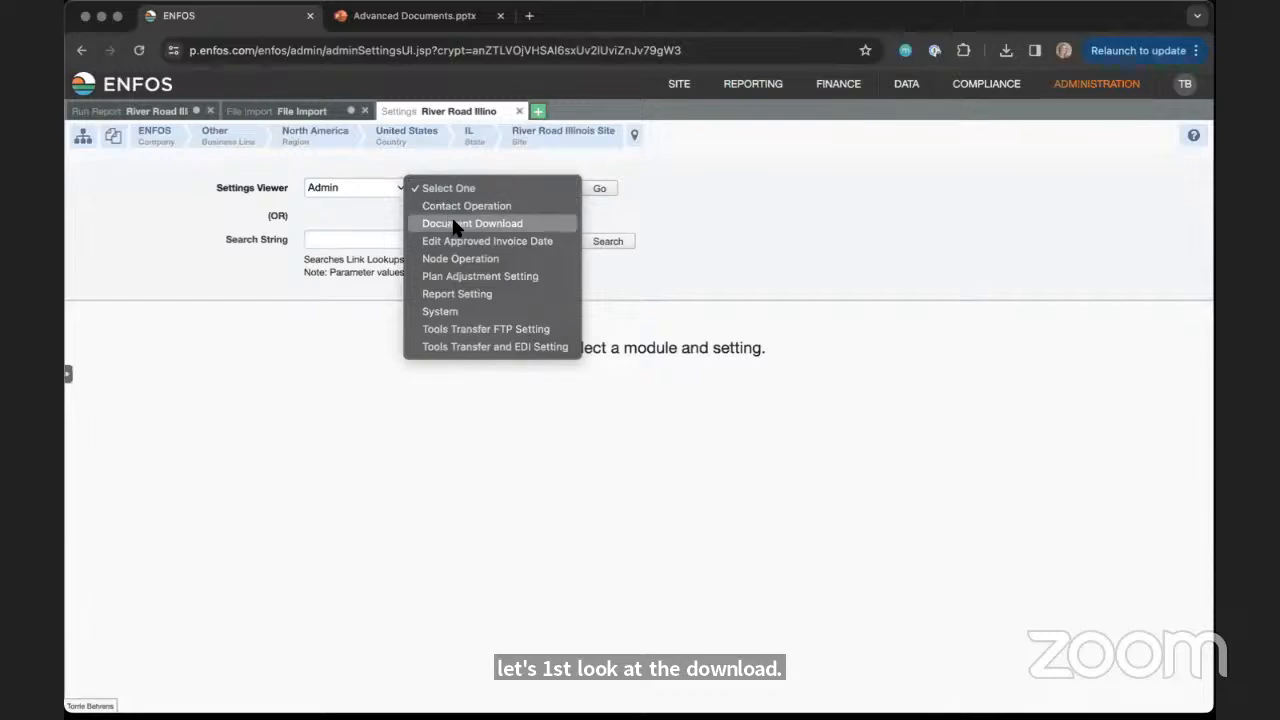
pyautogui.click(457, 223)
pyautogui.click(607, 194)
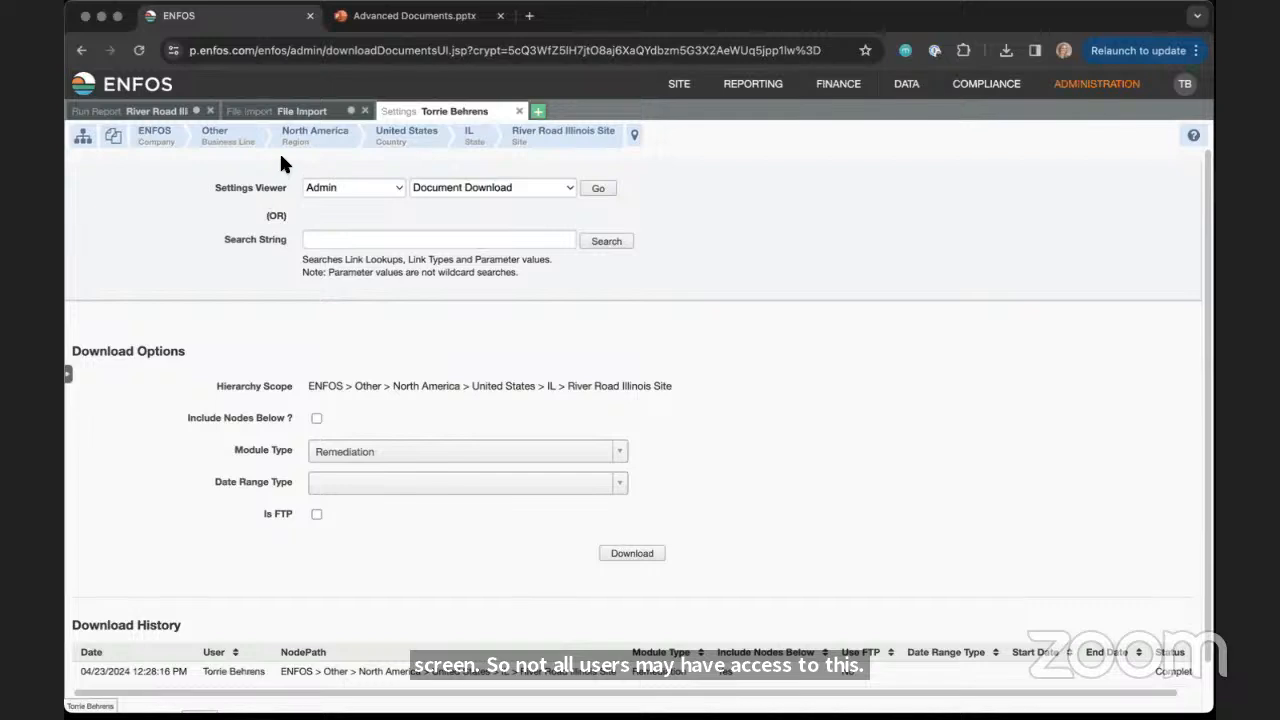
# Check the Module Type choices in Download Options and review the Download History for River Road Illinois Site
pyautogui.click(330, 454)
pyautogui.click(540, 364)
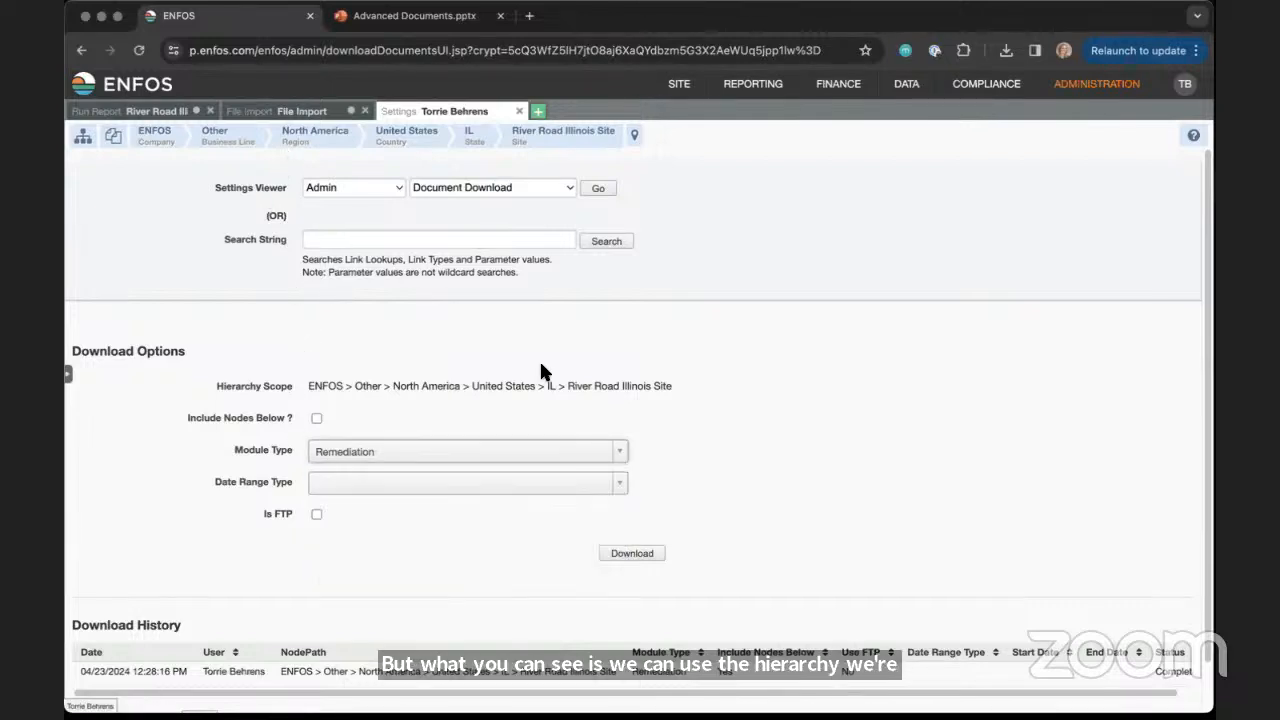
pyautogui.scroll(-1, 1177, 423)
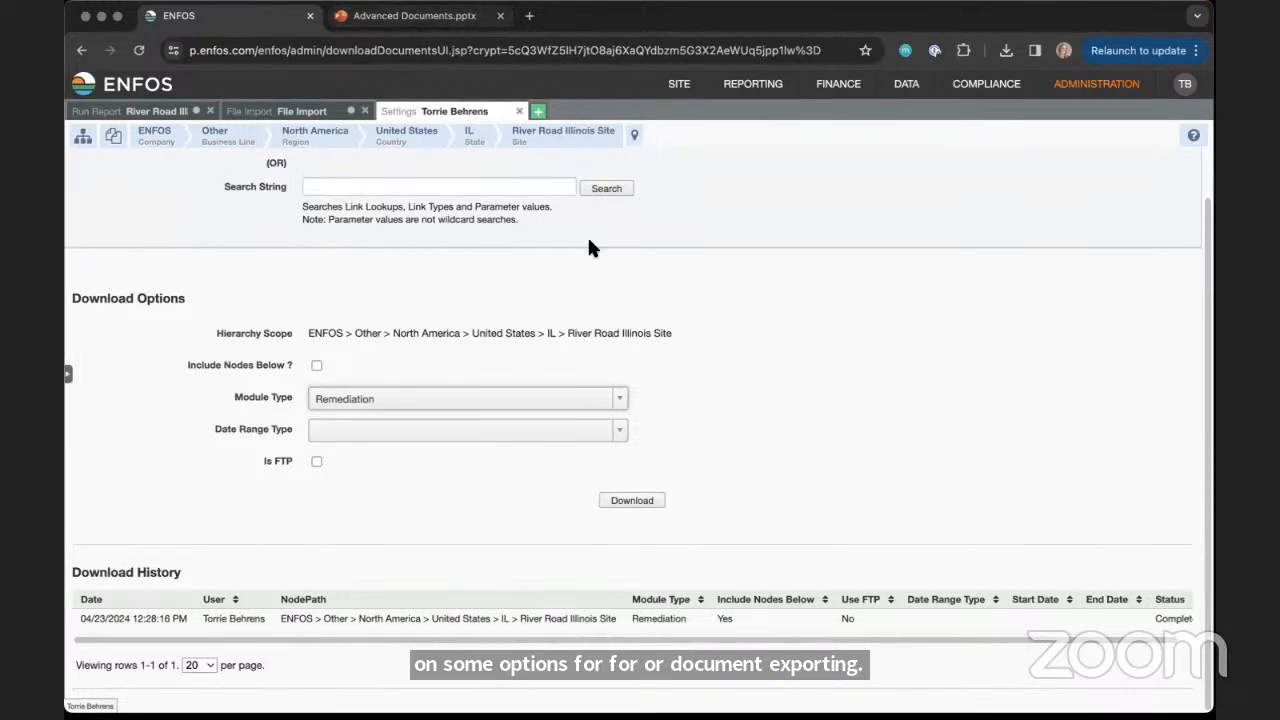
# Show the Admin Node Operation settings, choose the Move Documents operation, and review its required file format
pyautogui.scroll(1, 1207, 267)
pyautogui.click(466, 186)
pyautogui.click(448, 224)
pyautogui.click(597, 190)
pyautogui.click(371, 390)
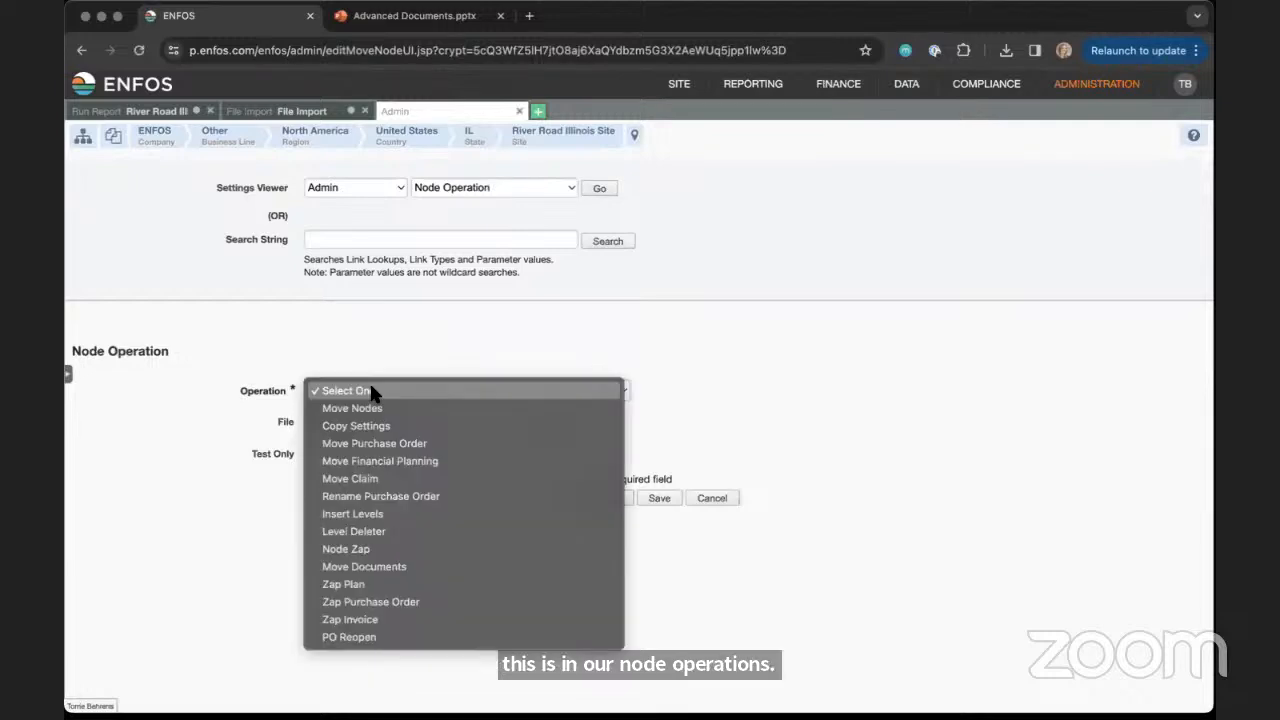
pyautogui.click(377, 565)
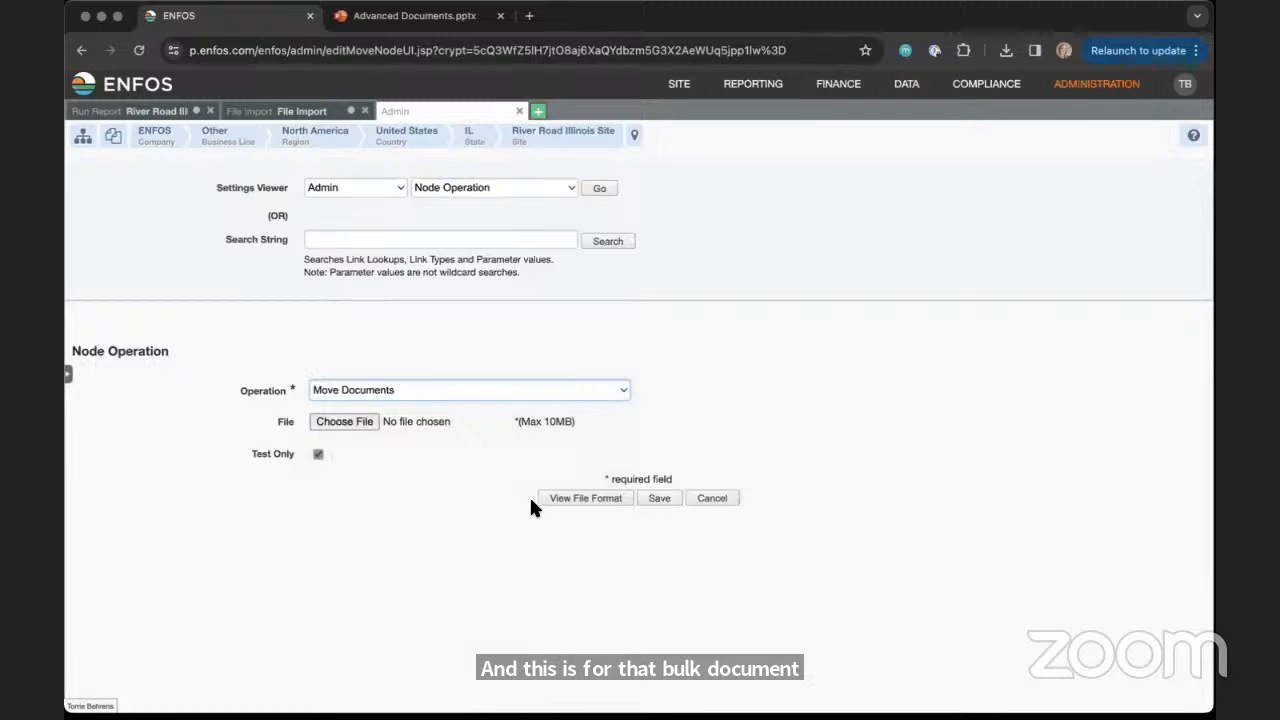
pyautogui.click(546, 501)
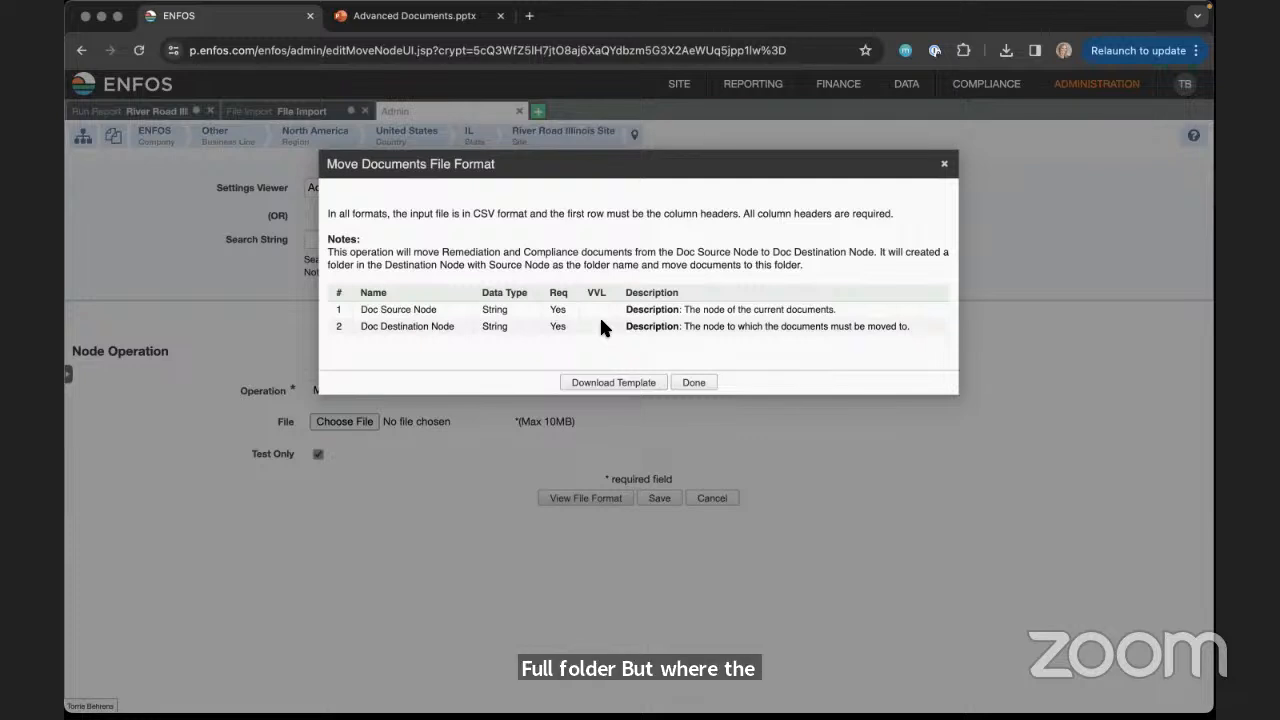
pyautogui.click(944, 168)
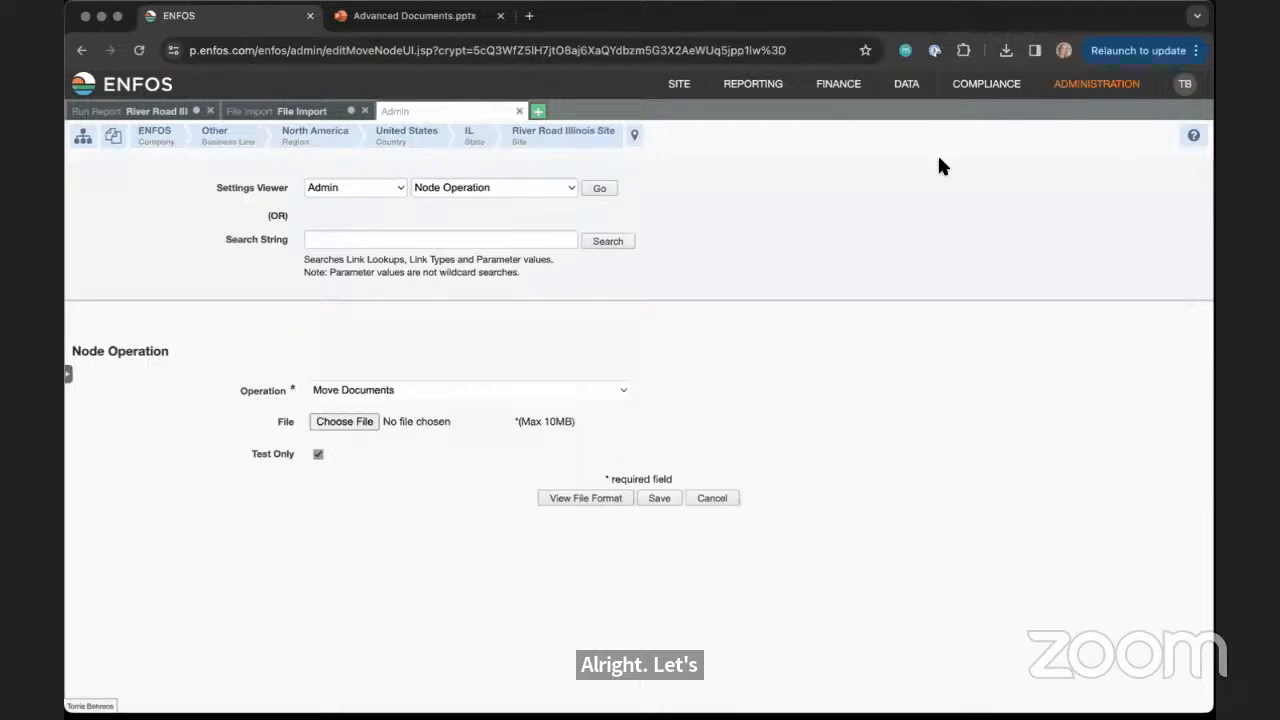
# In the account's user preferences, enable the email notification for "A new Document is added to a site"
pyautogui.moveTo(750, 95)
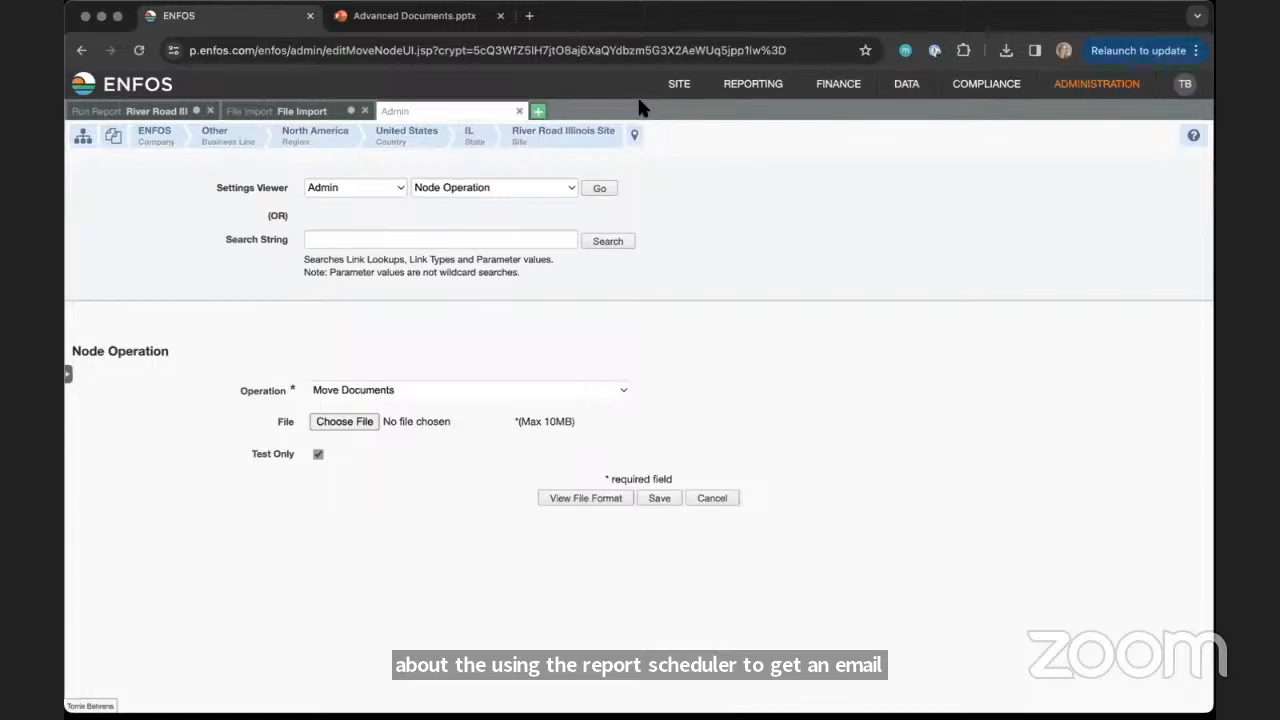
pyautogui.moveTo(1185, 86)
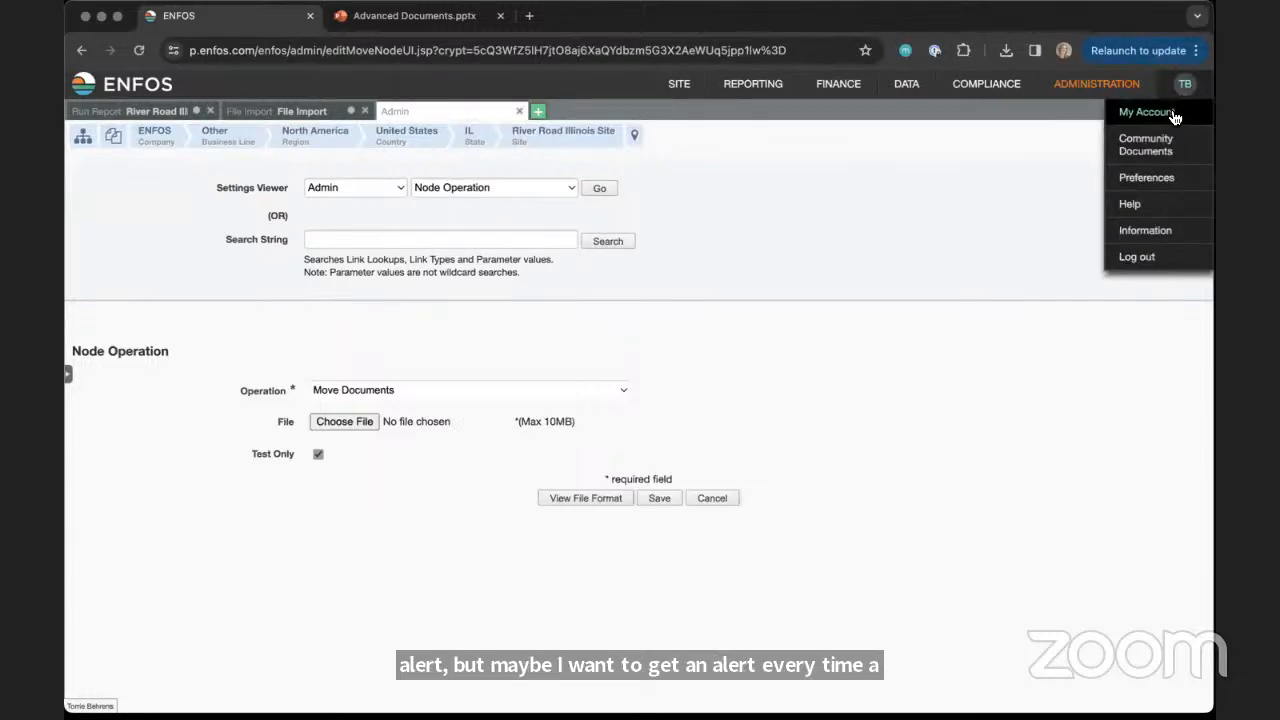
pyautogui.click(1175, 116)
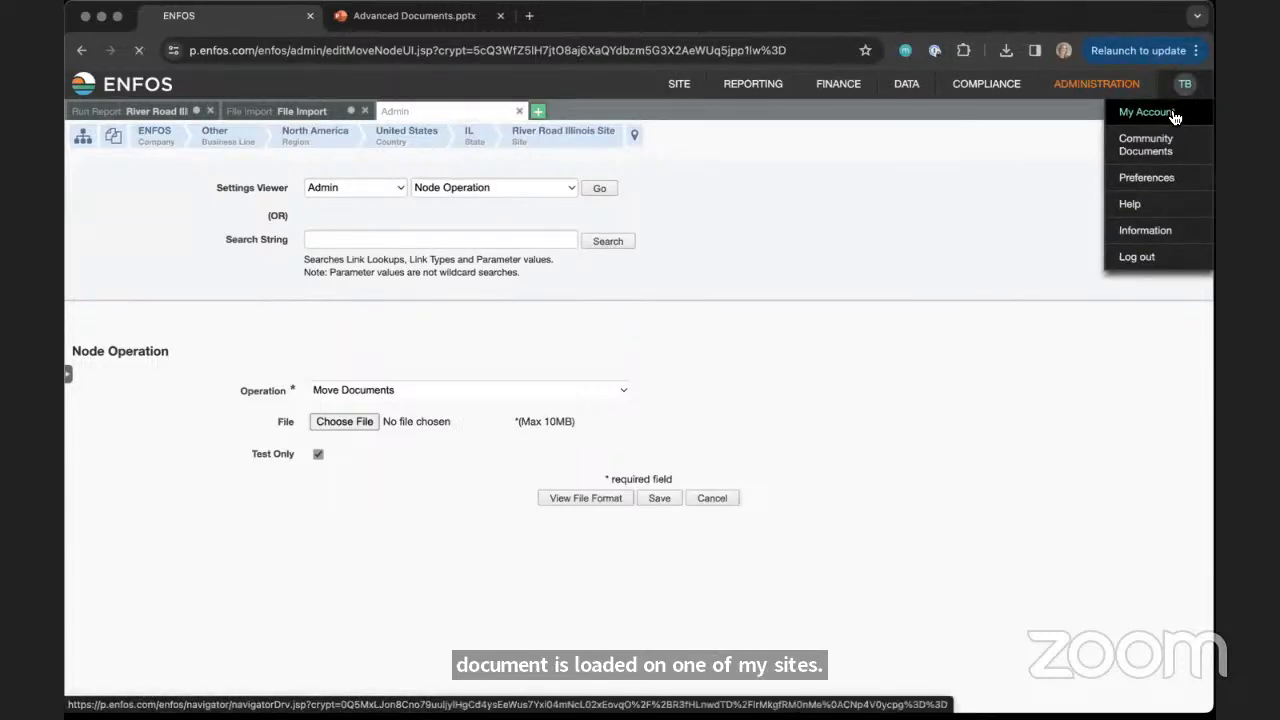
pyautogui.click(1160, 178)
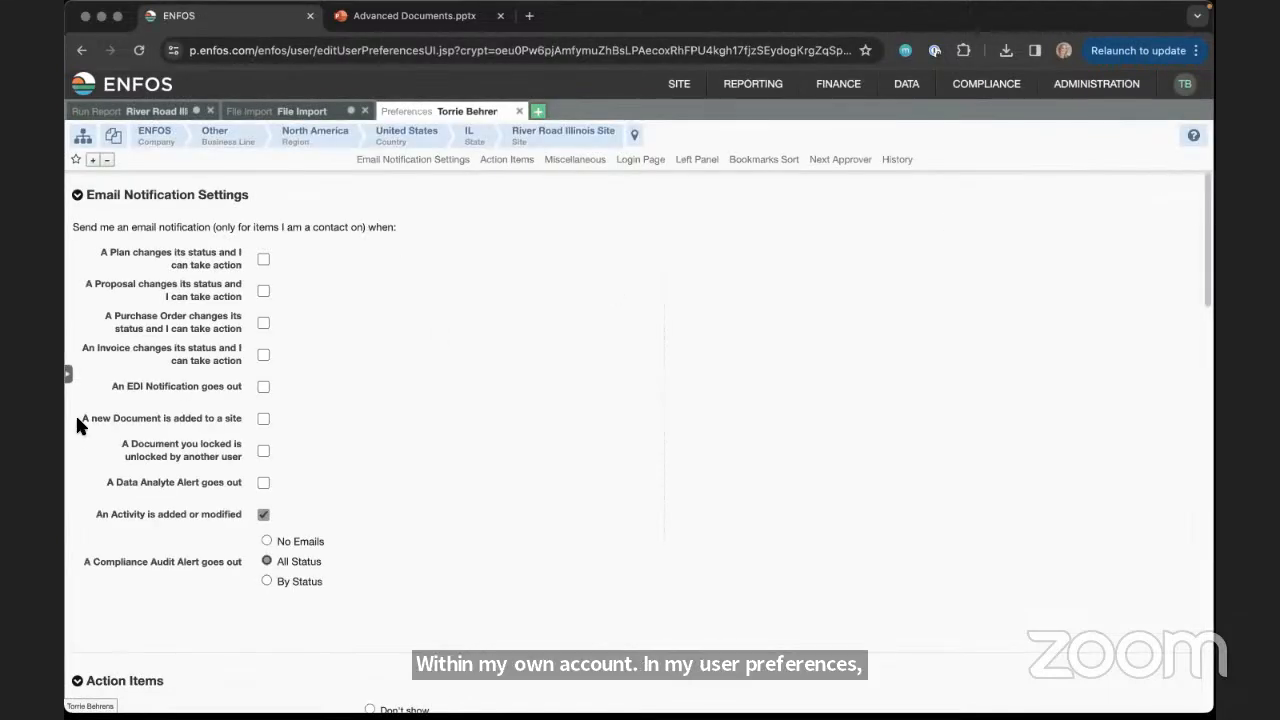
pyautogui.moveTo(77, 420); pyautogui.dragTo(224, 420)
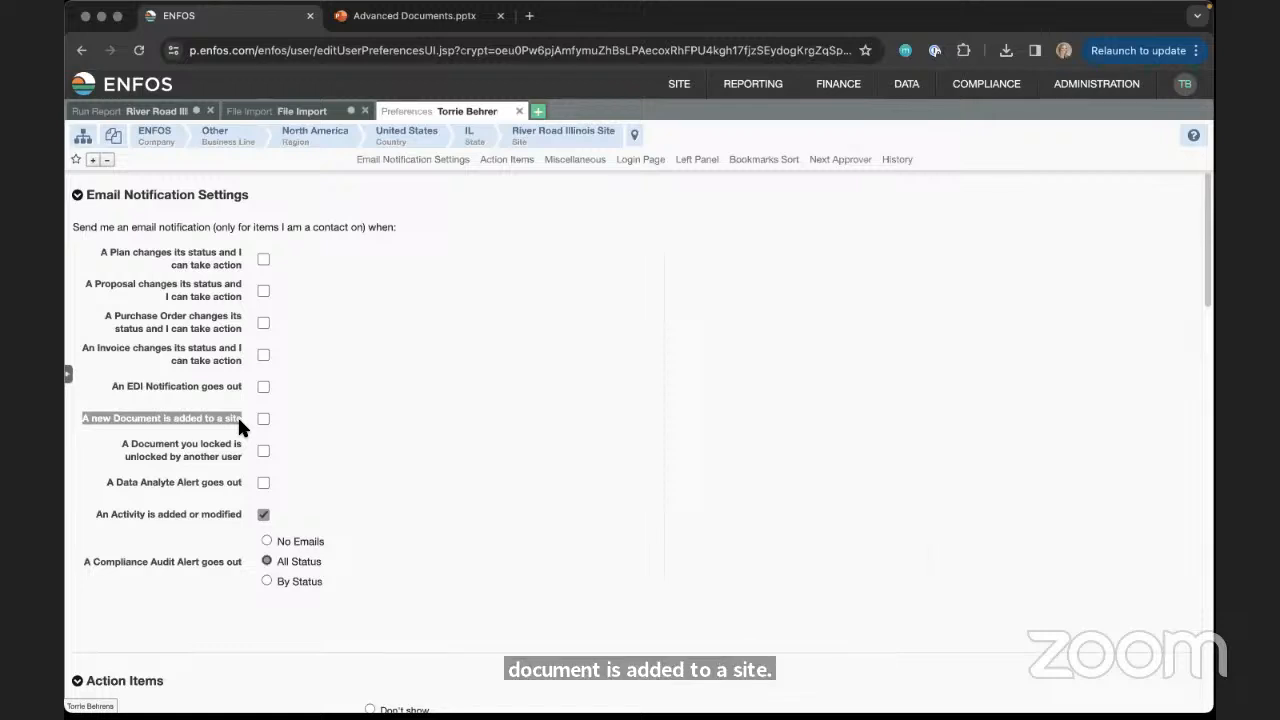
pyautogui.click(260, 419)
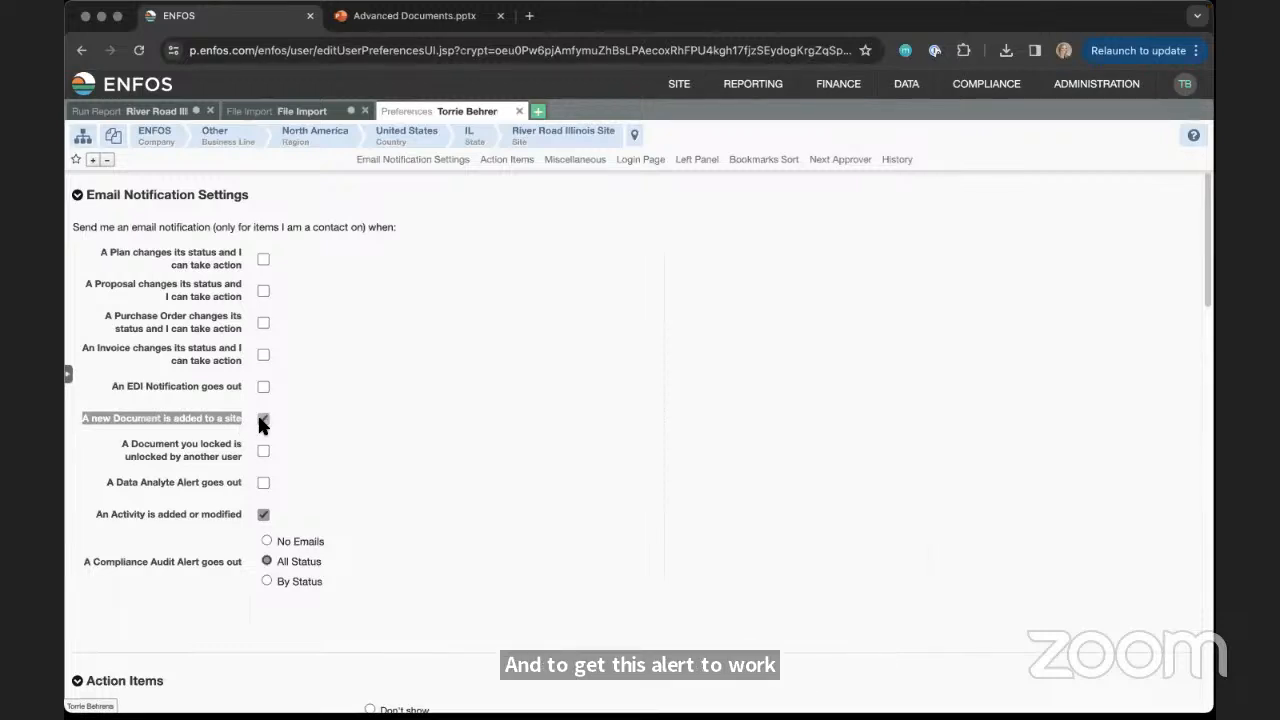
# Open the River Road Illinois Site page in a new tab, review its Contacts, and expand all document folders
pyautogui.click(544, 113)
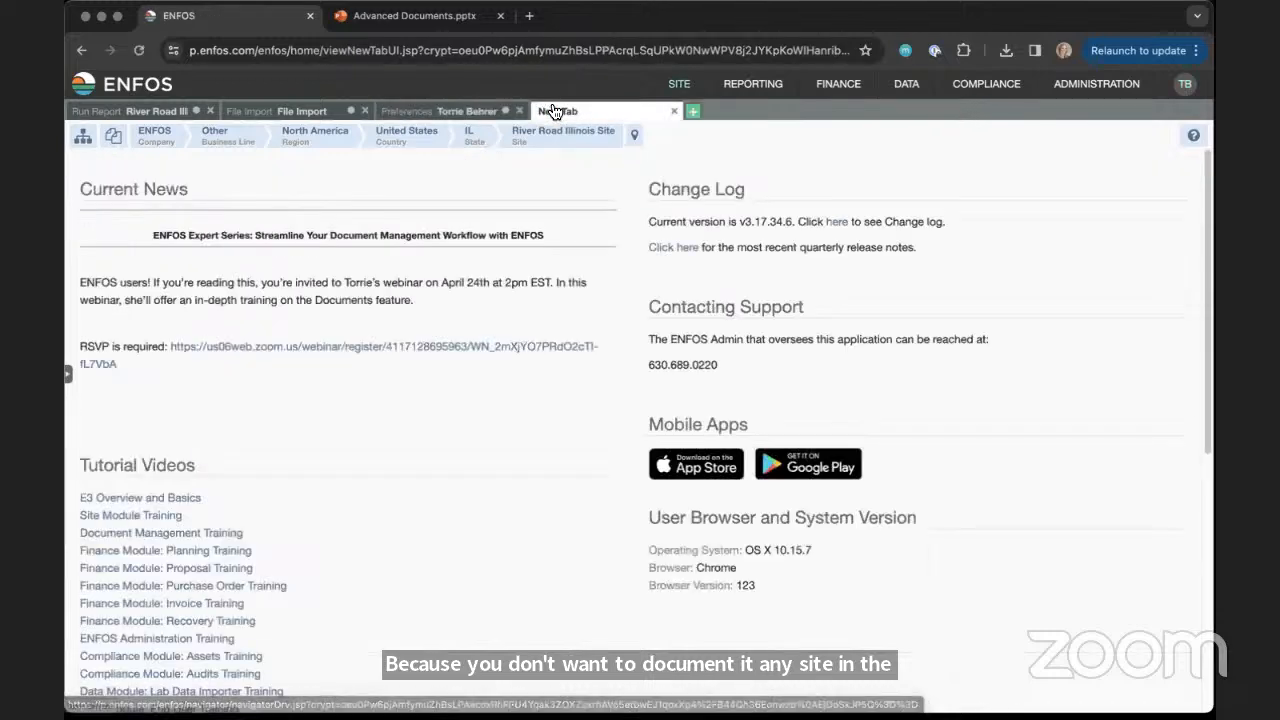
pyautogui.click(676, 118)
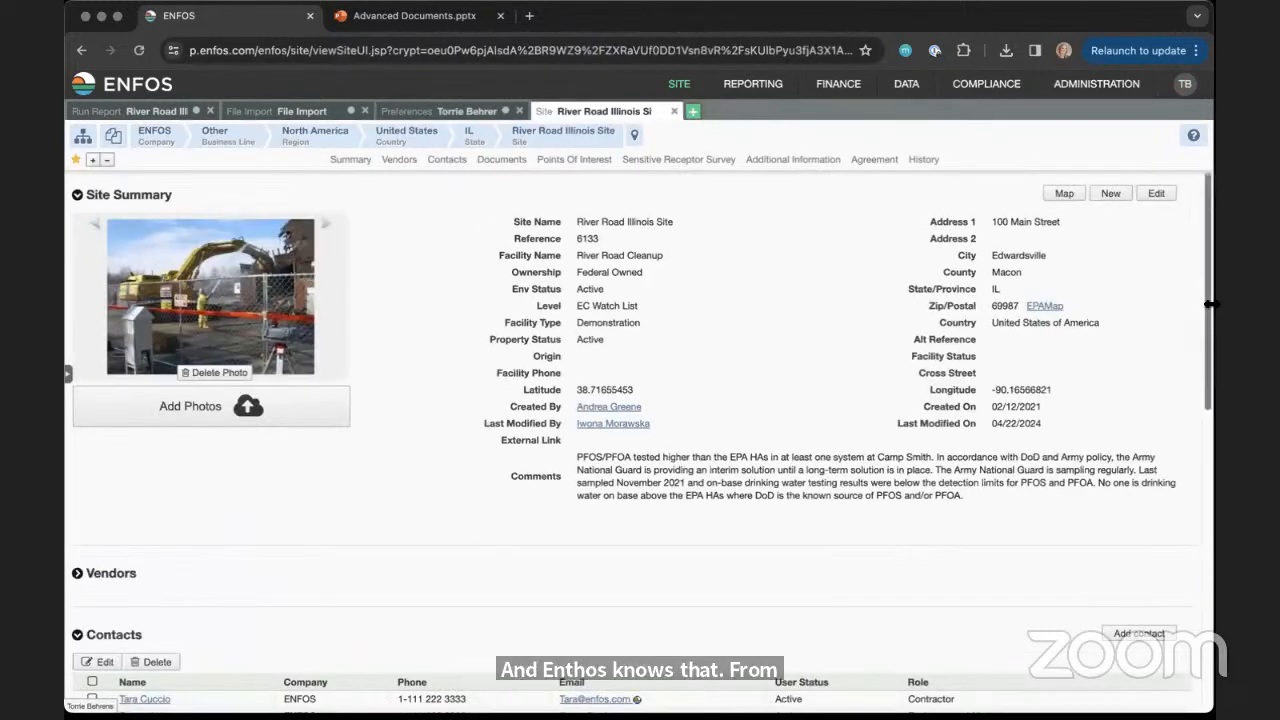
pyautogui.scroll(-3, 1191, 335)
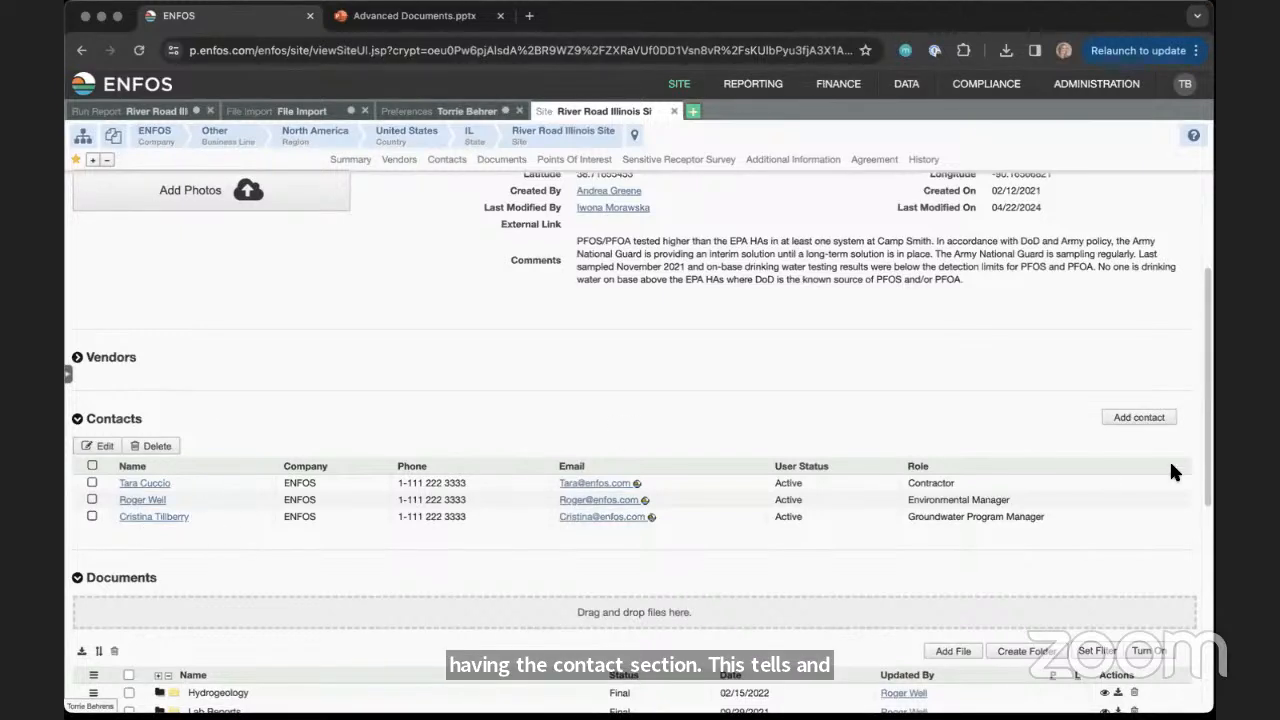
pyautogui.scroll(-5, 1169, 458)
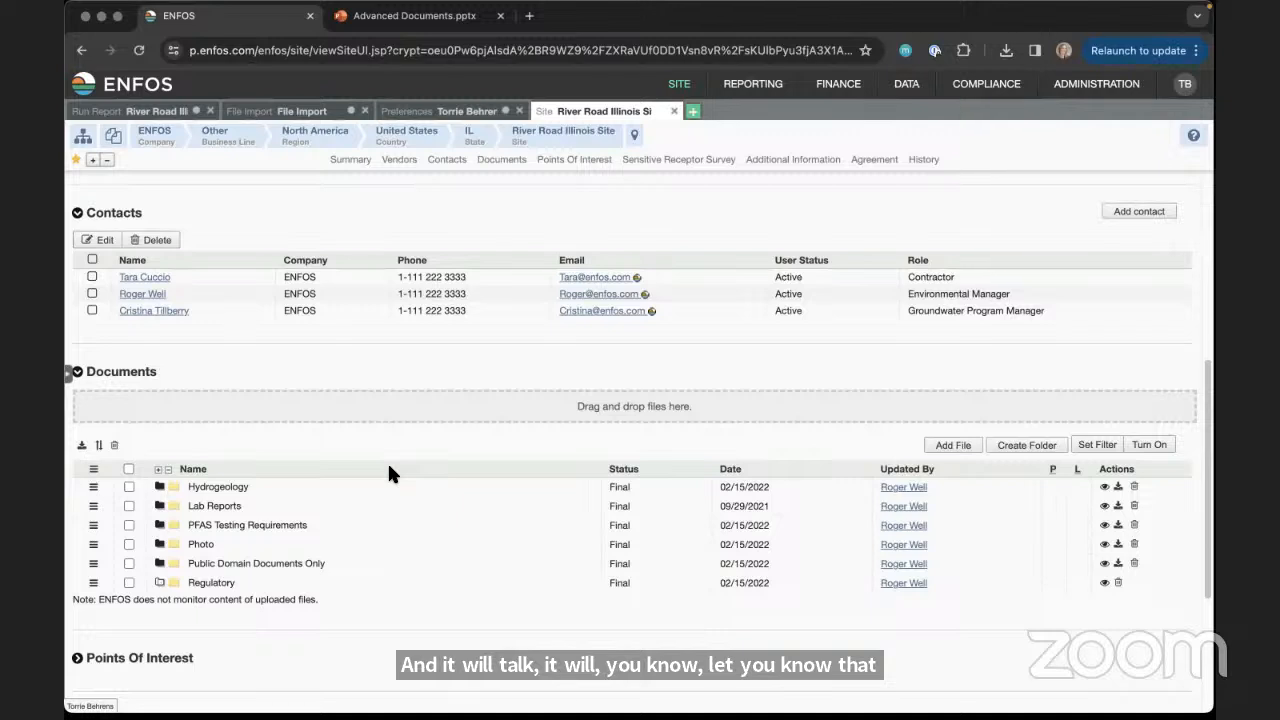
pyautogui.click(157, 470)
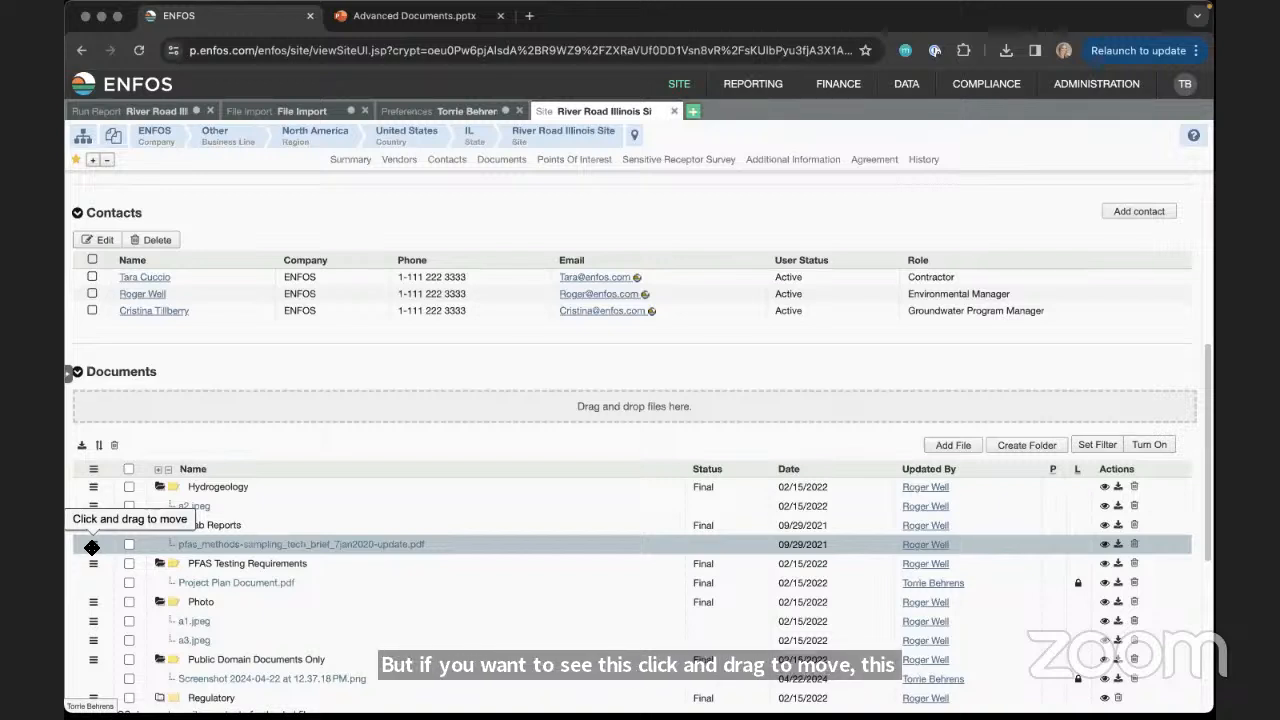
# Open the Admin System settings and show the Parameters (System) group with its Admin Settings
pyautogui.click(1080, 92)
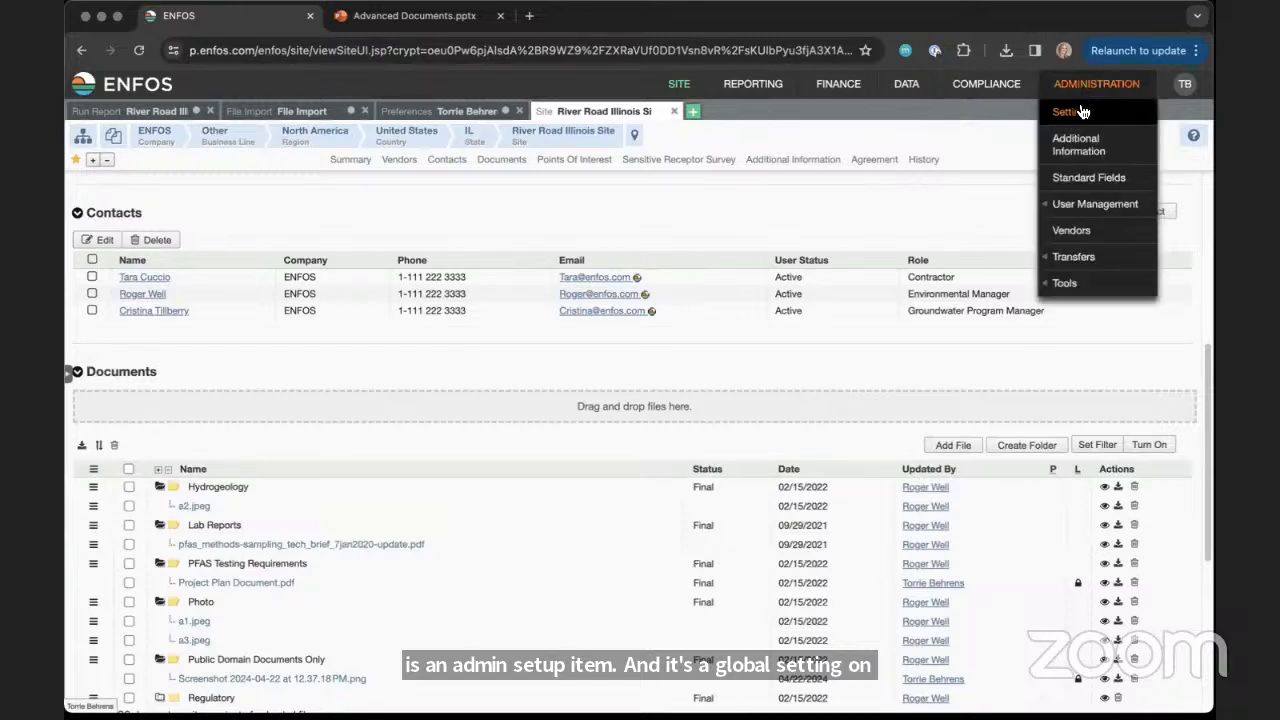
pyautogui.click(1076, 111)
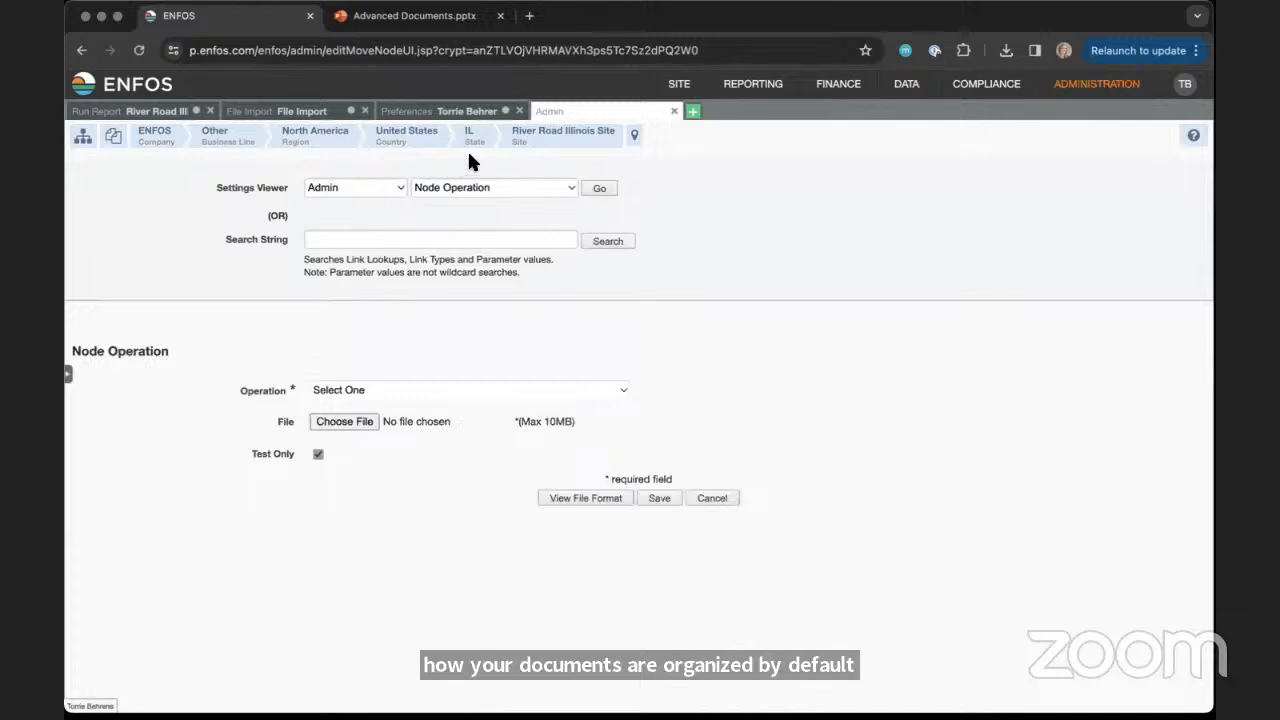
pyautogui.click(458, 188)
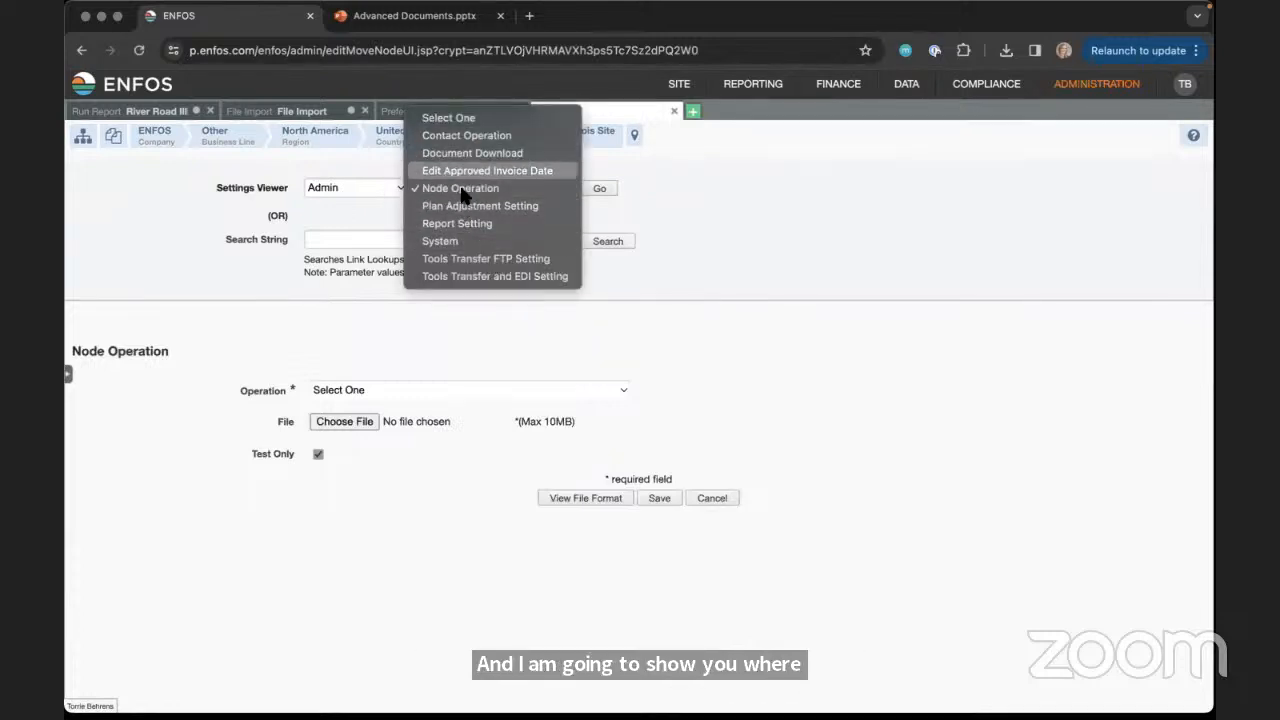
pyautogui.click(455, 240)
pyautogui.click(593, 186)
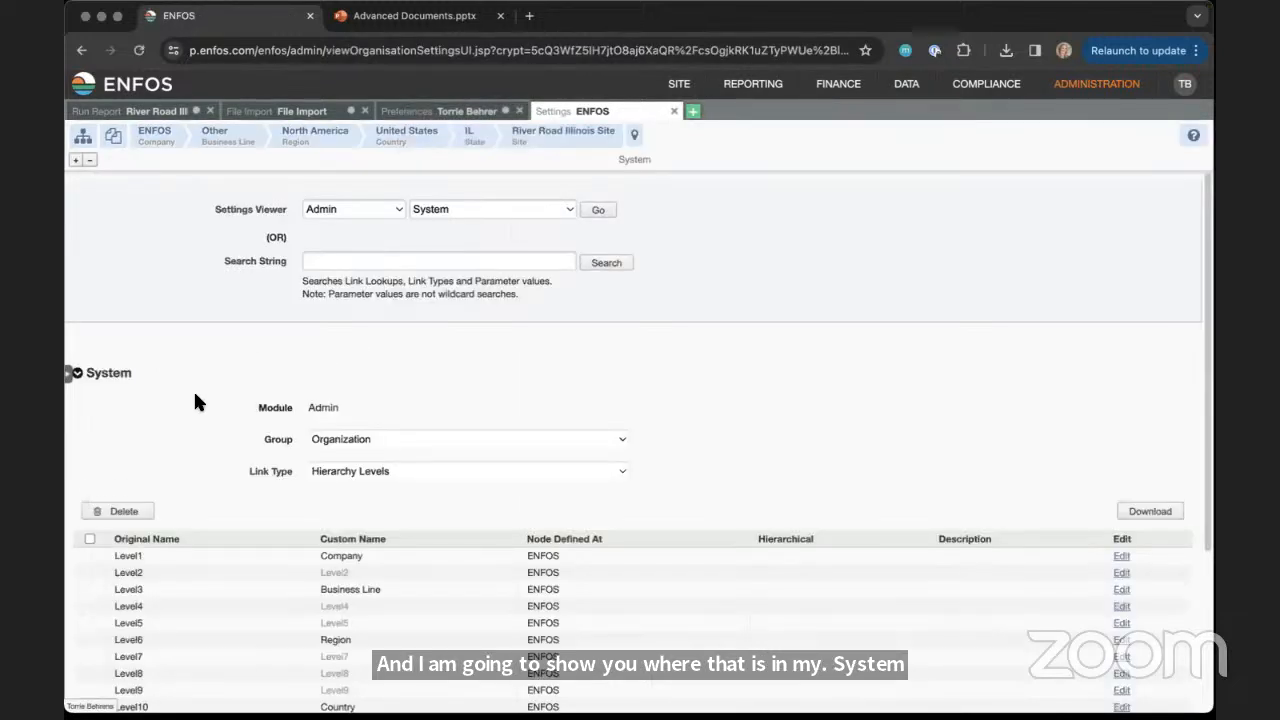
pyautogui.click(349, 440)
pyautogui.click(355, 456)
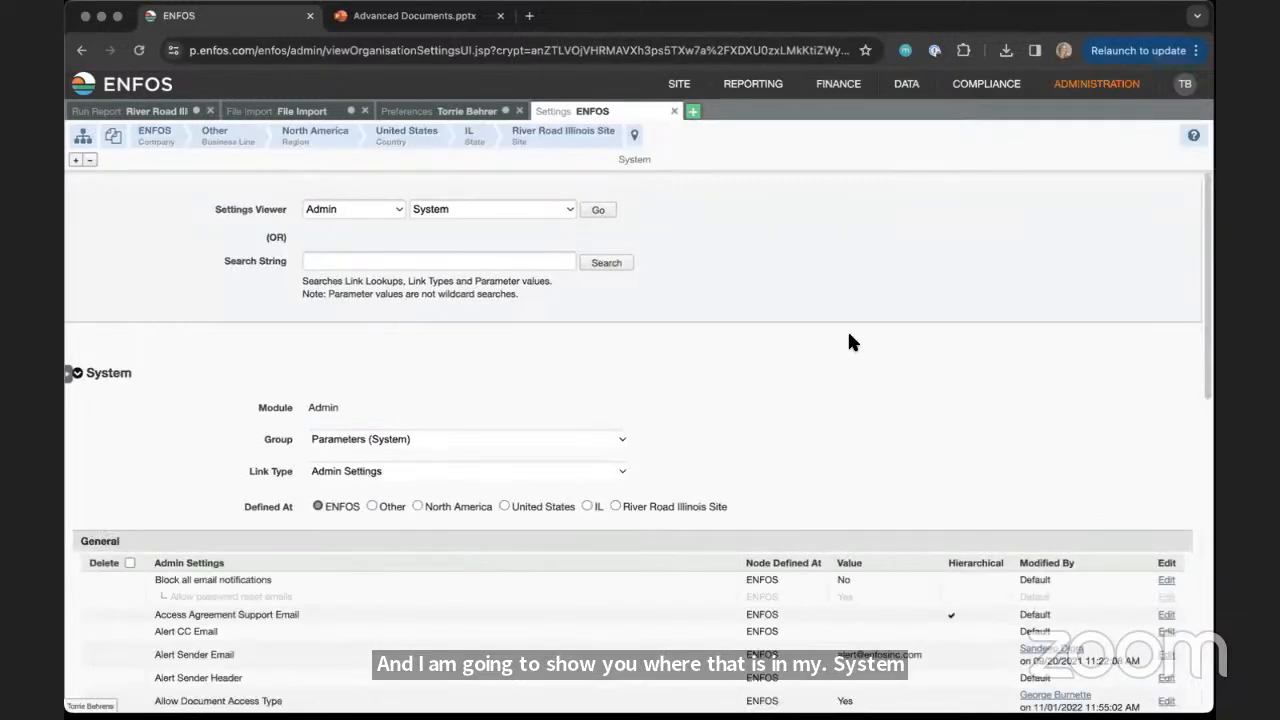
# Find "doc" on the settings page and examine the document-related parameters, especially Document Sort Order and its value
pyautogui.press('super+f')
pyautogui.write('doc')
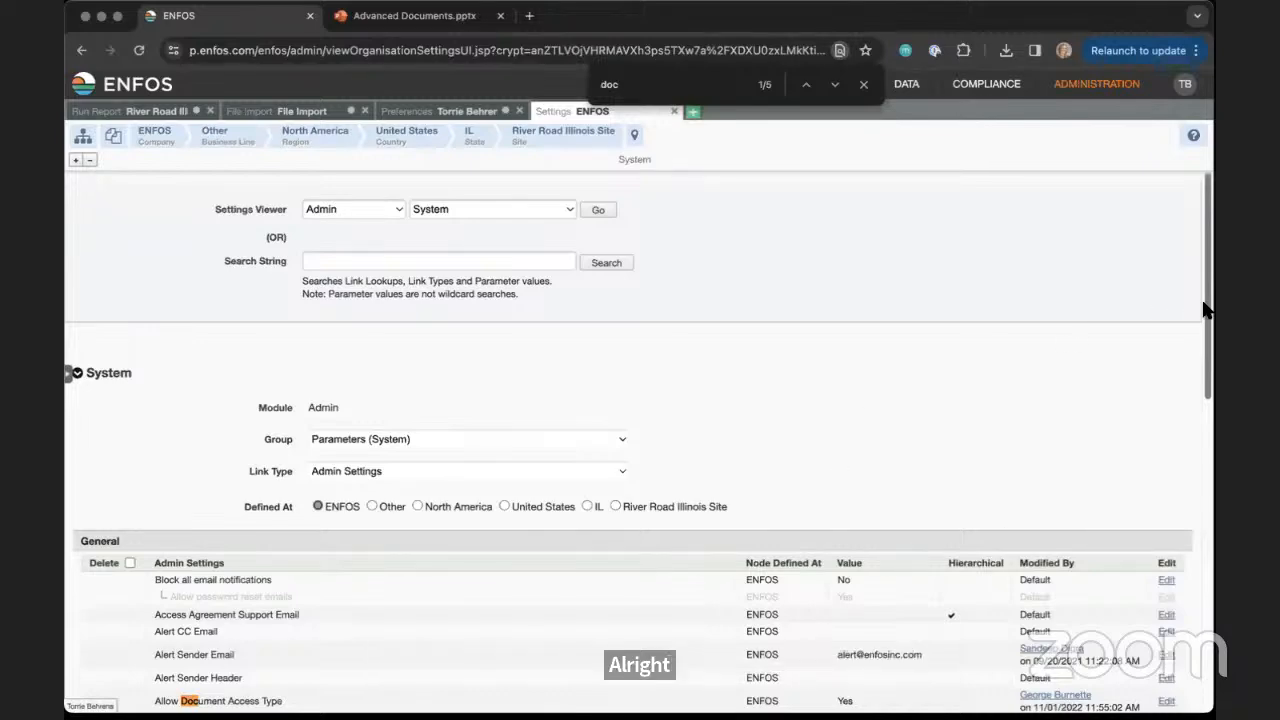
pyautogui.scroll(-5, 1190, 330)
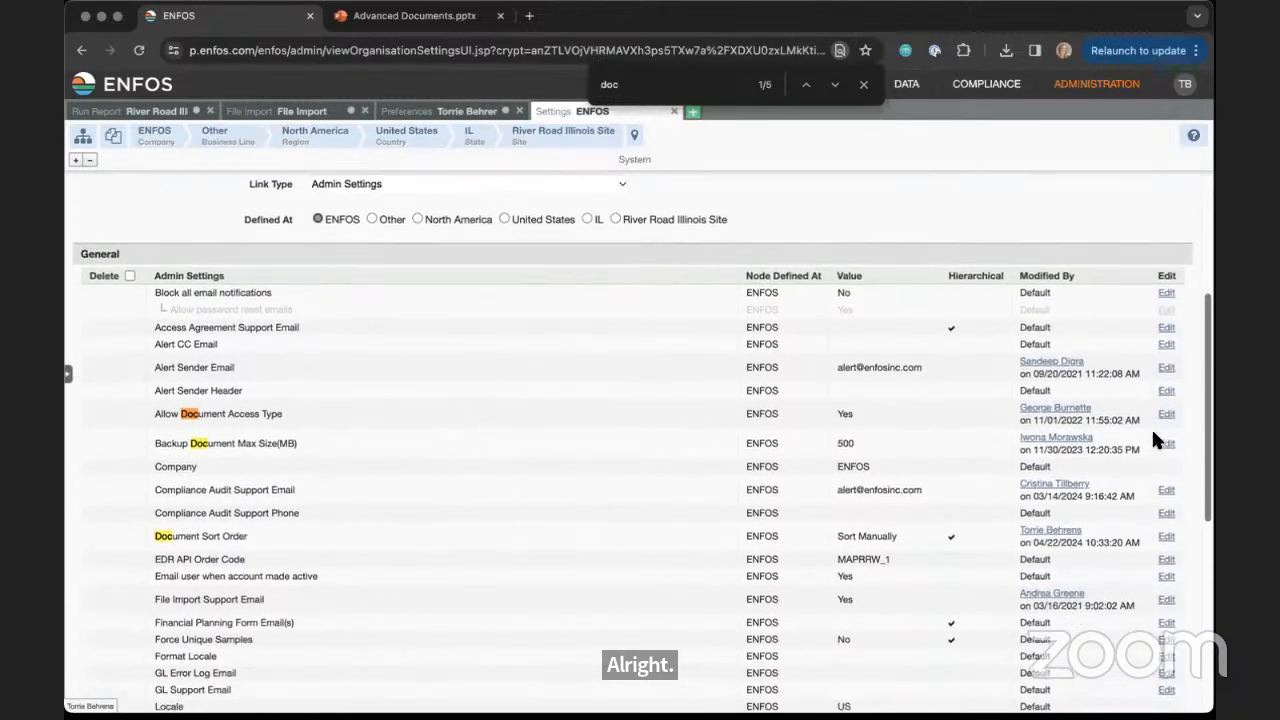
pyautogui.scroll(-1, 1151, 431)
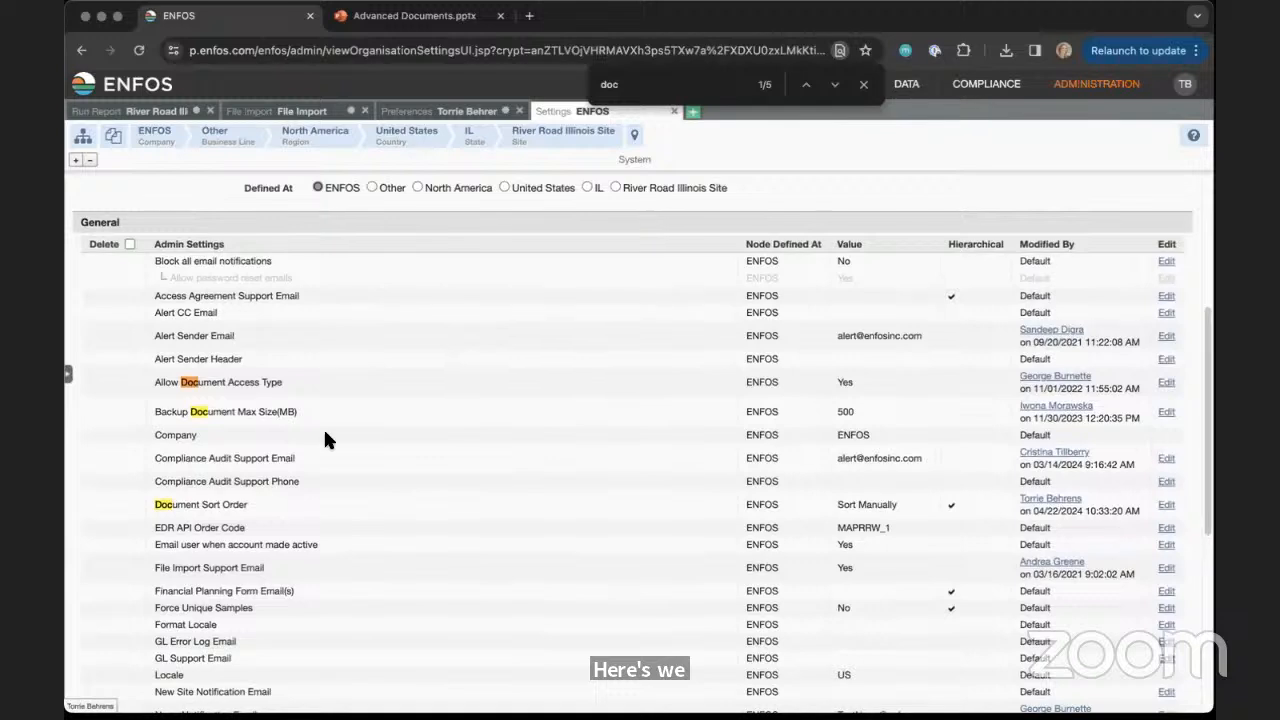
pyautogui.moveTo(155, 505); pyautogui.dragTo(251, 498)
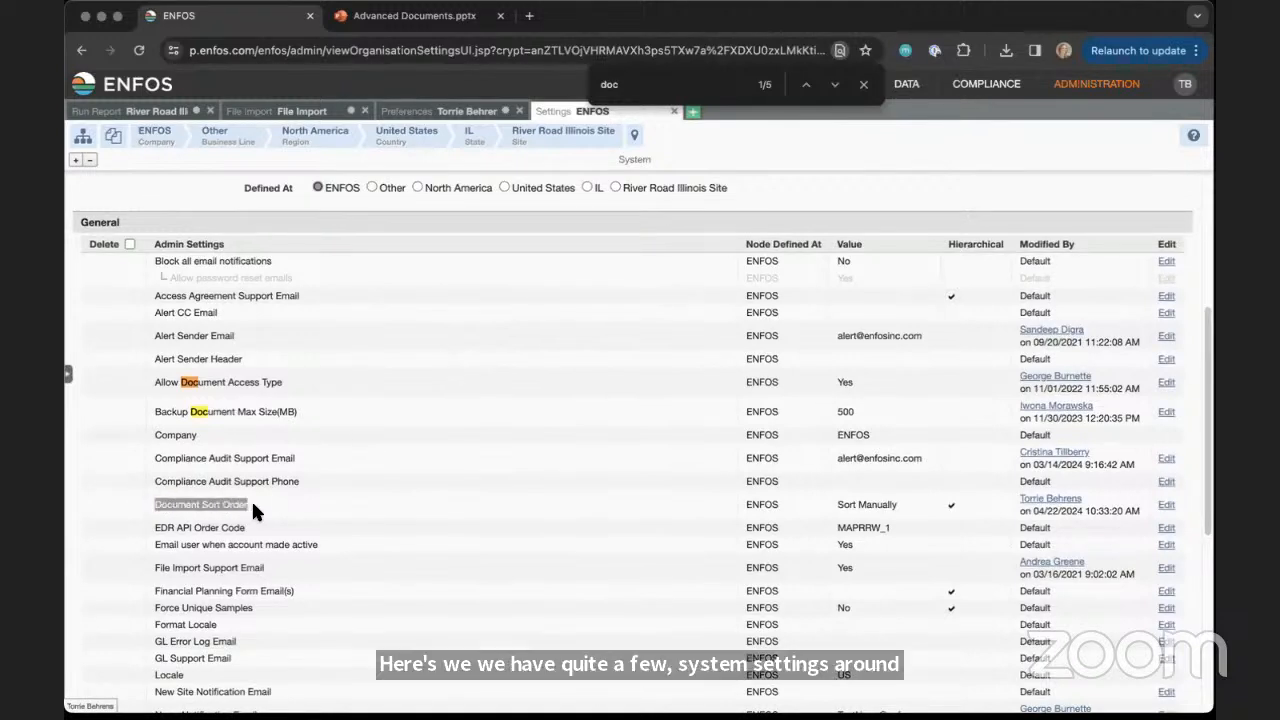
pyautogui.moveTo(836, 505); pyautogui.dragTo(902, 503)
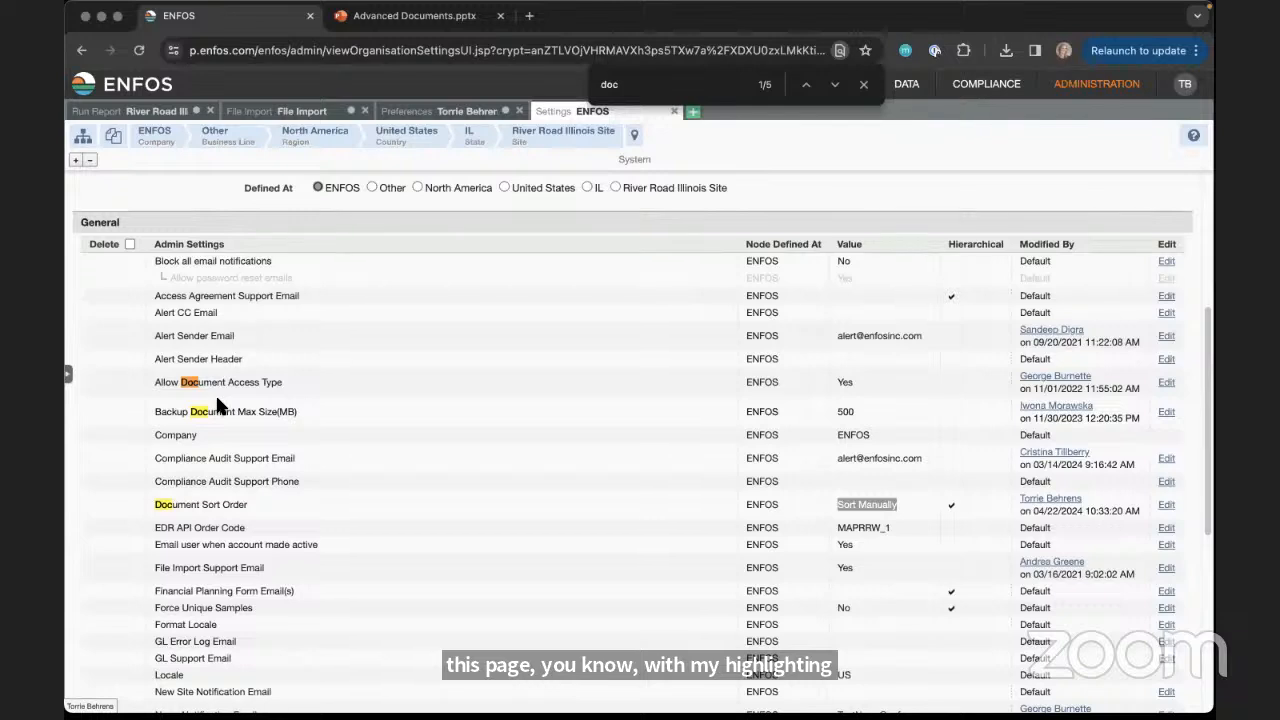
pyautogui.moveTo(217, 403)
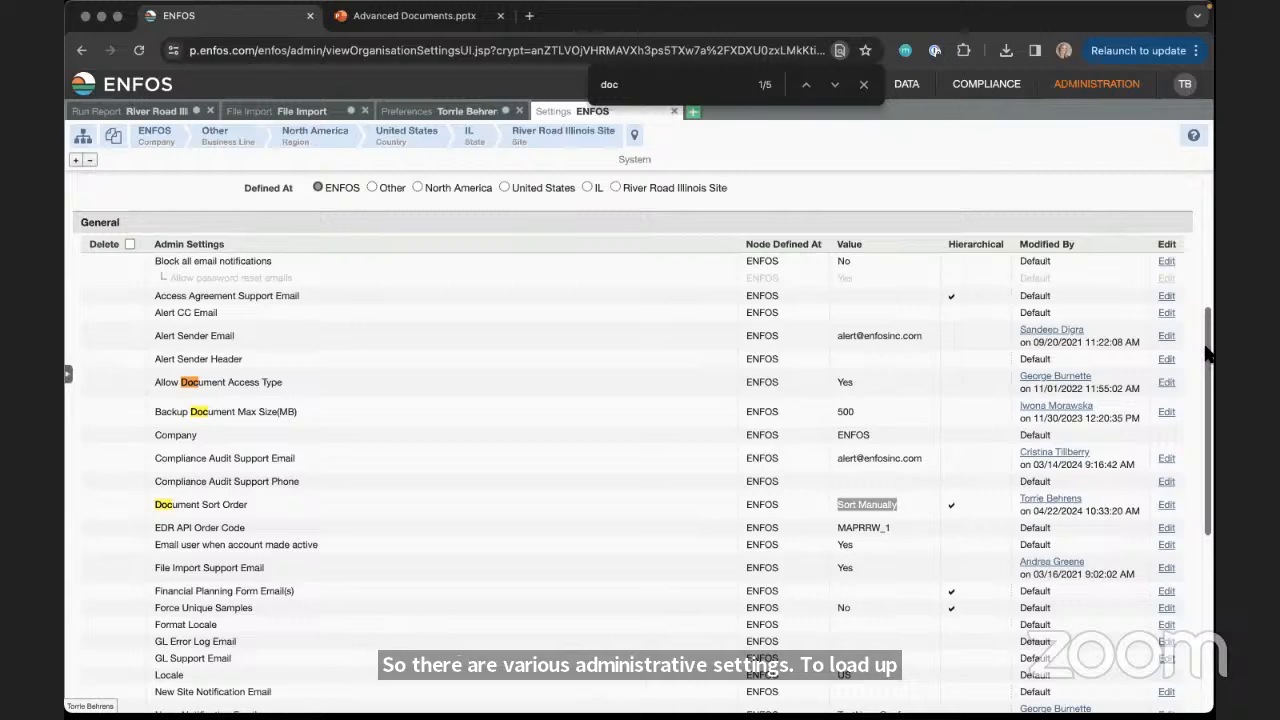
pyautogui.moveTo(1206, 347); pyautogui.dragTo(1200, 200)
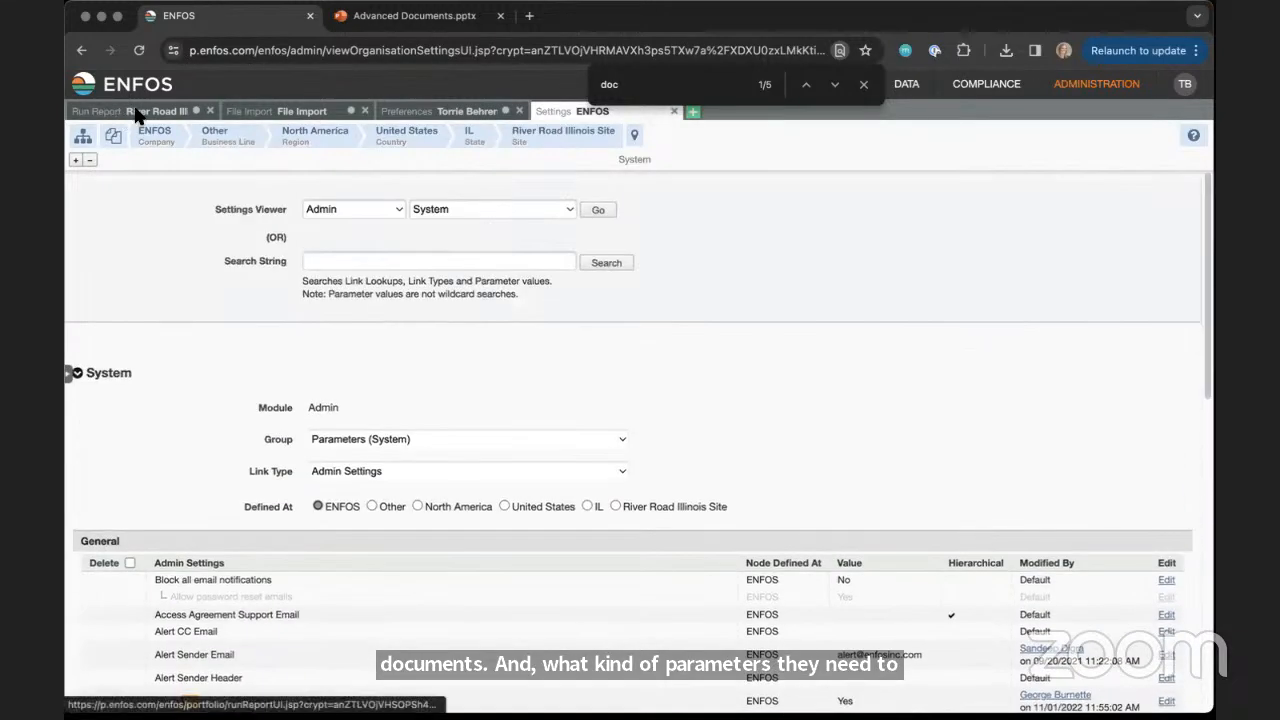
# Switch to the Advanced Documents presentation in PowerPoint and start the slide show from the Admin Tools slide
pyautogui.click(357, 17)
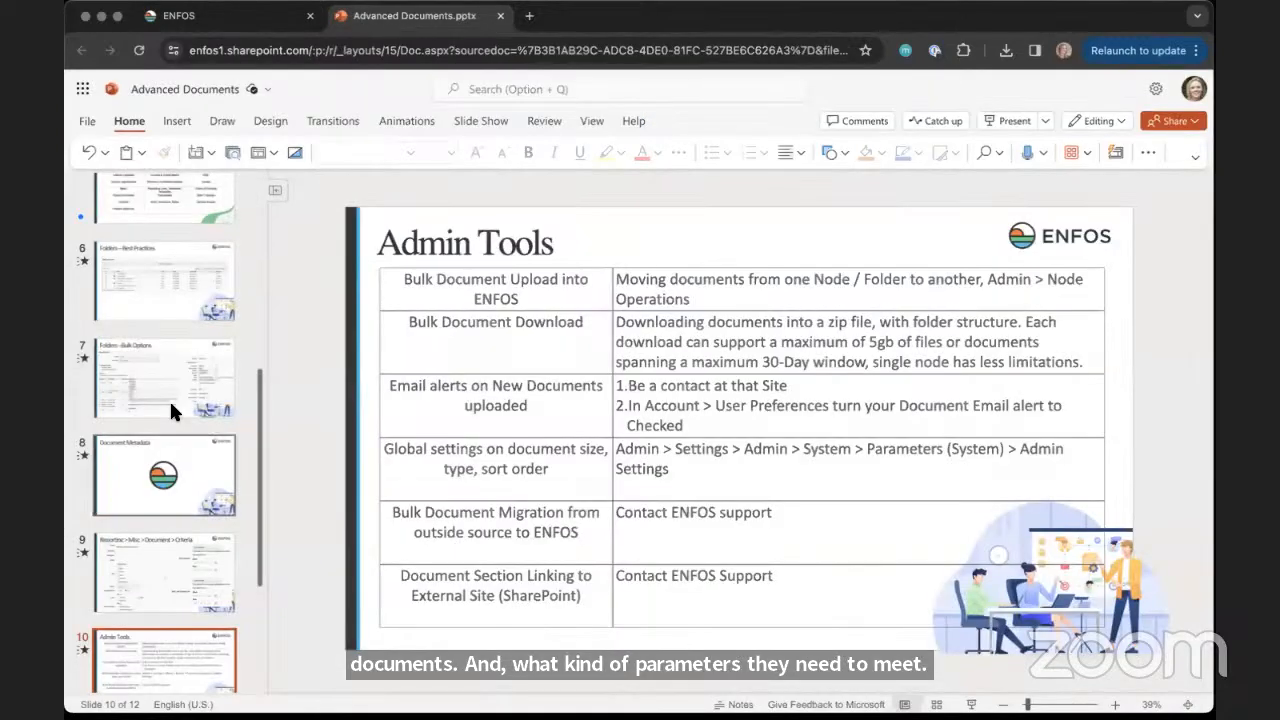
pyautogui.click(968, 704)
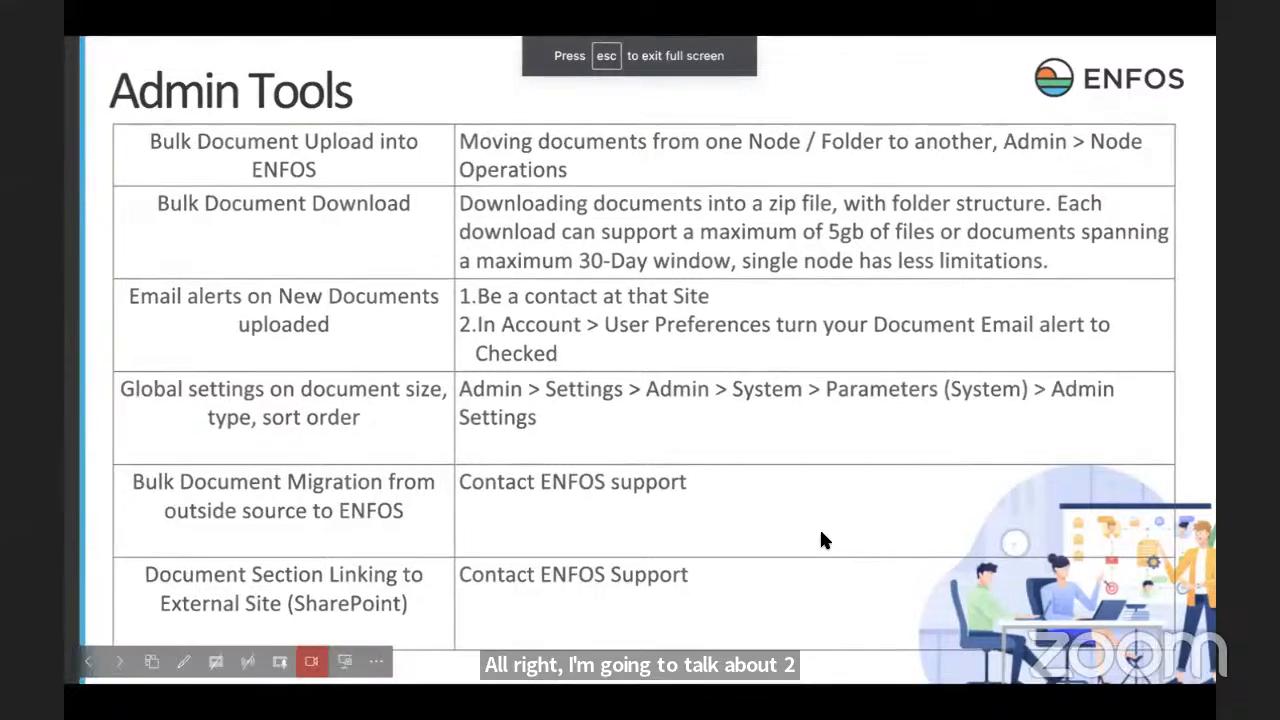